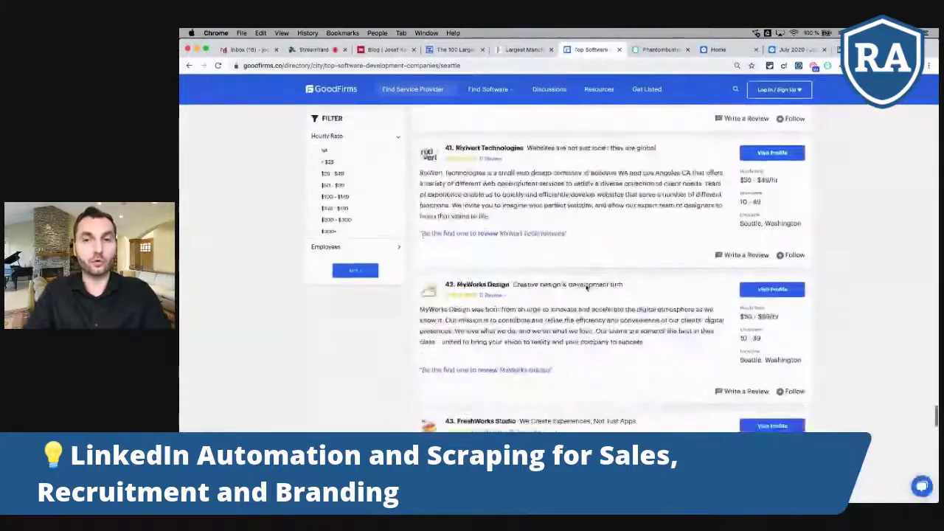
Step: Start a new Data Miner recipe for the GoodFirms list of top software companies in Seattle
{"action": "scroll", "coordinate": [586, 288], "scroll_direction": "up", "scroll_amount": 20}
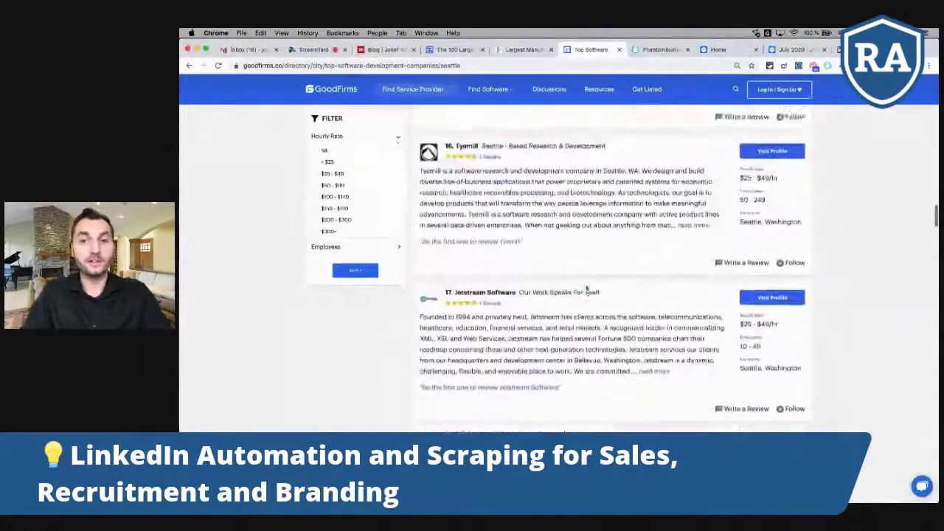
{"action": "scroll", "coordinate": [586, 285], "scroll_direction": "up", "scroll_amount": 2}
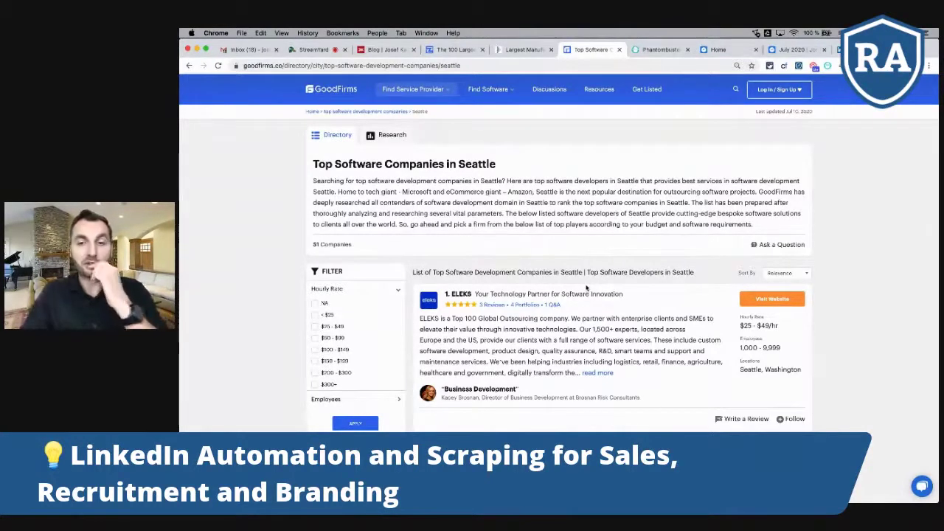
{"action": "scroll", "coordinate": [587, 287], "scroll_direction": "down", "scroll_amount": 5}
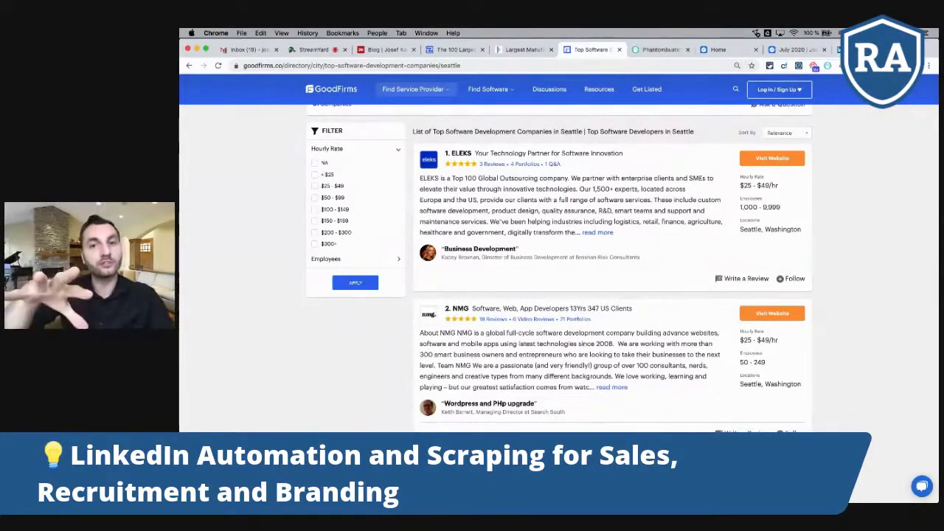
{"action": "left_click", "coordinate": [814, 65]}
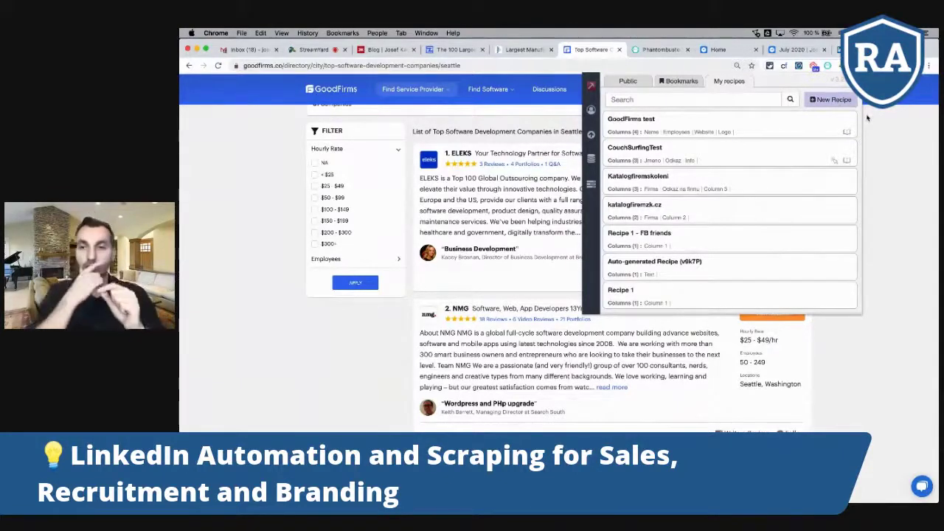
{"action": "mouse_move", "coordinate": [696, 216]}
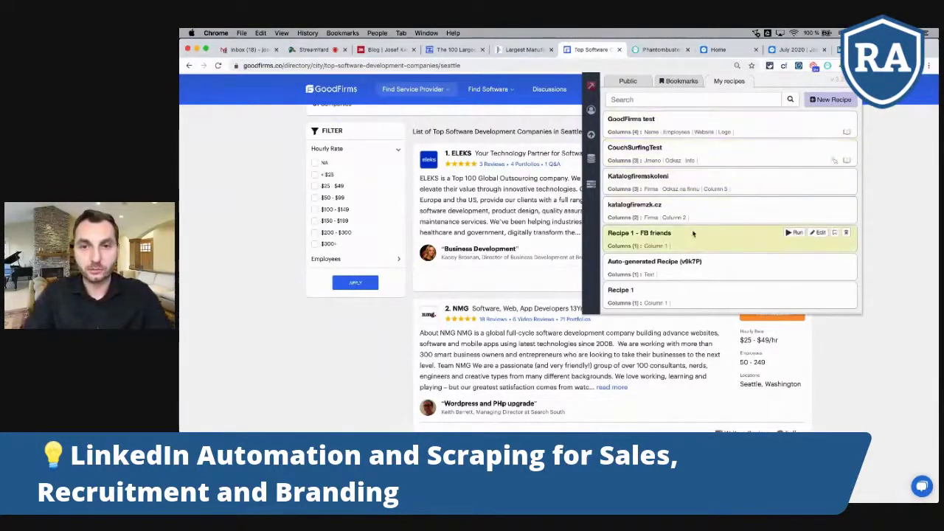
{"action": "left_click", "coordinate": [828, 100]}
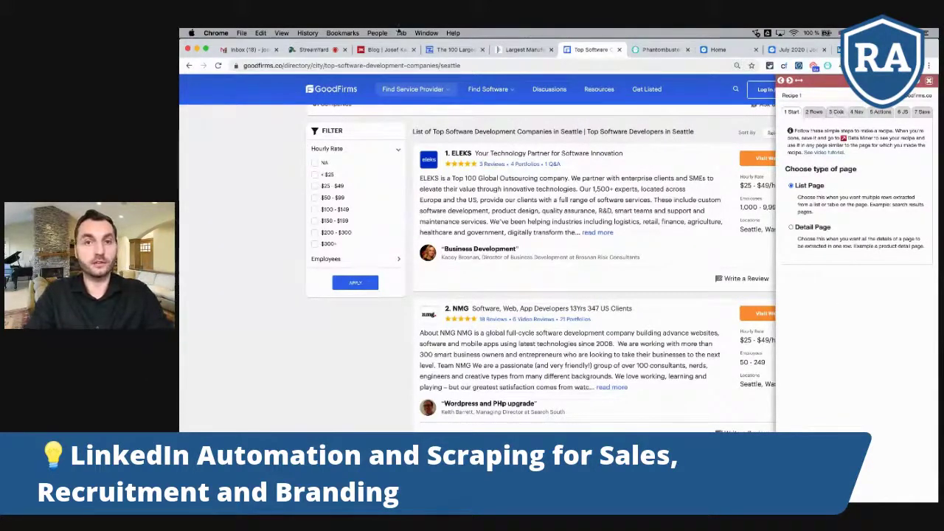
Step: Close the unneeded browser tabs, including LinkedIn and Kontentino, and return to the GoodFirms Seattle list
{"action": "left_click", "coordinate": [315, 50]}
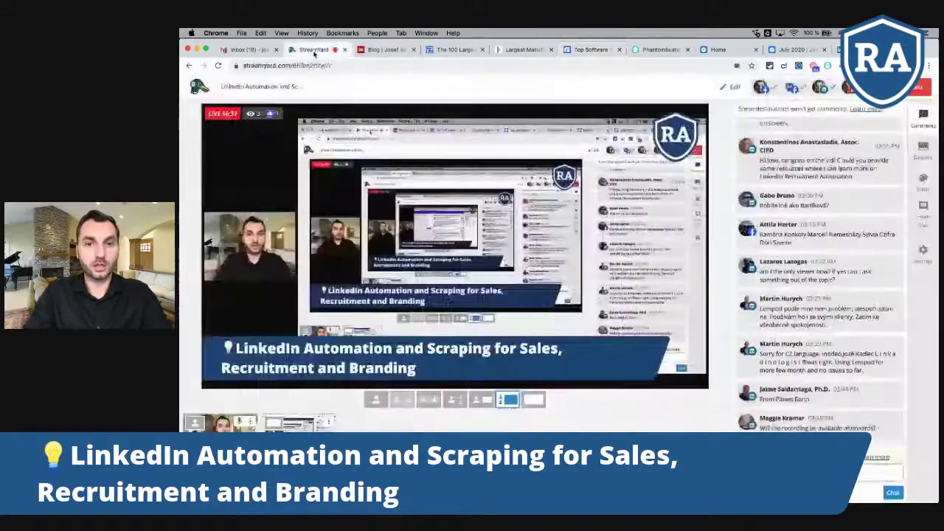
{"action": "key", "text": "super+9"}
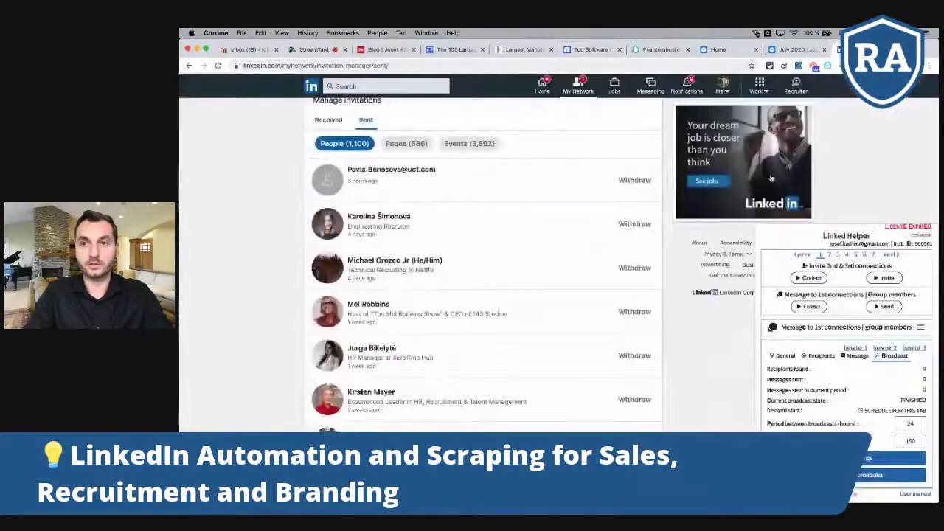
{"action": "key", "text": "ctrl+Tab"}
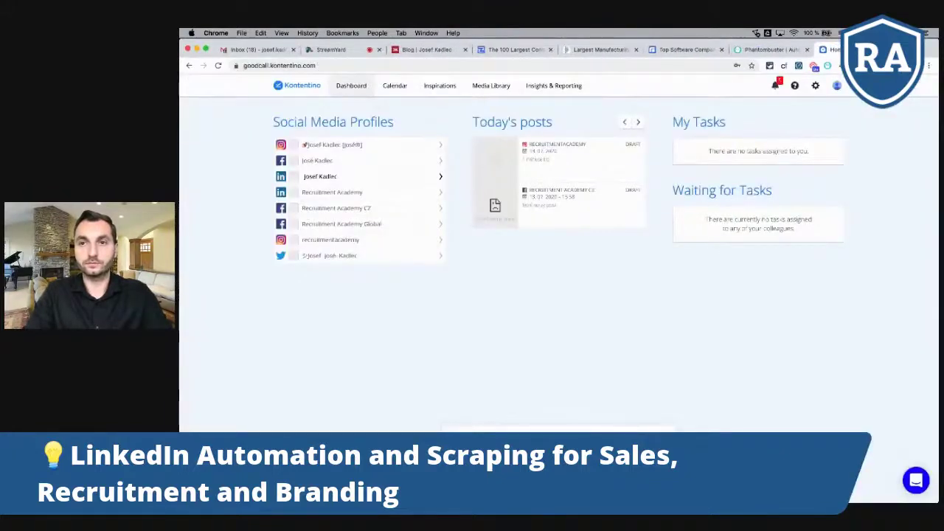
{"action": "key", "text": "super+w"}
{"action": "key", "text": "super+w"}
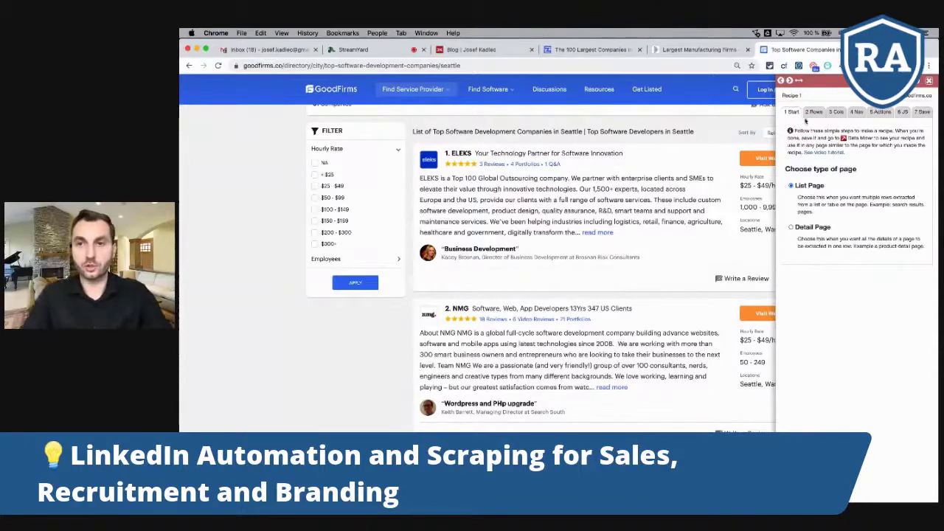
Step: For the recipe's rows, find and select the whole ELEKS company card as the row element
{"action": "left_click", "coordinate": [815, 111]}
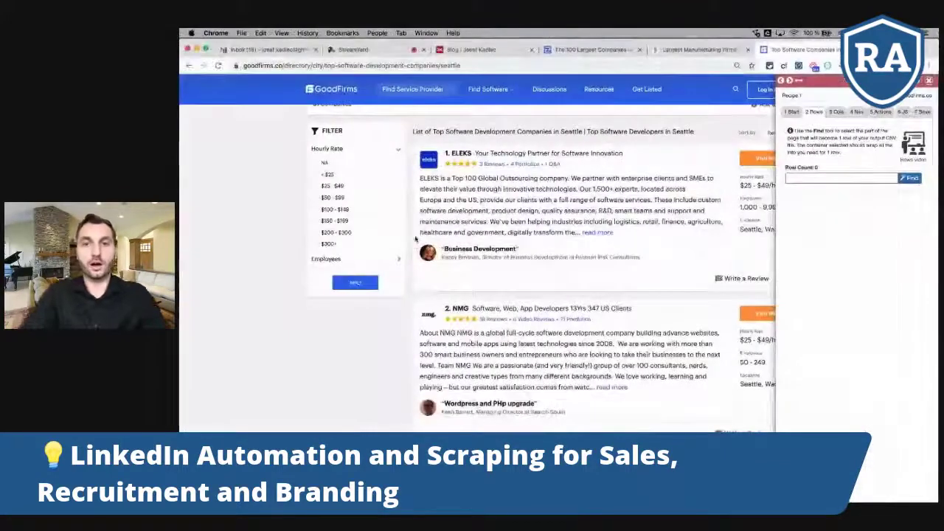
{"action": "left_click", "coordinate": [809, 178]}
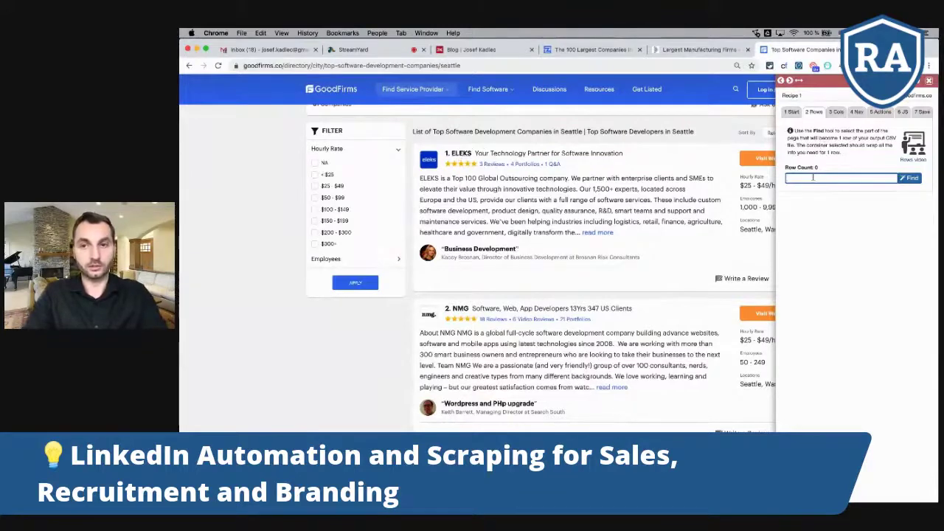
{"action": "left_click", "coordinate": [912, 179]}
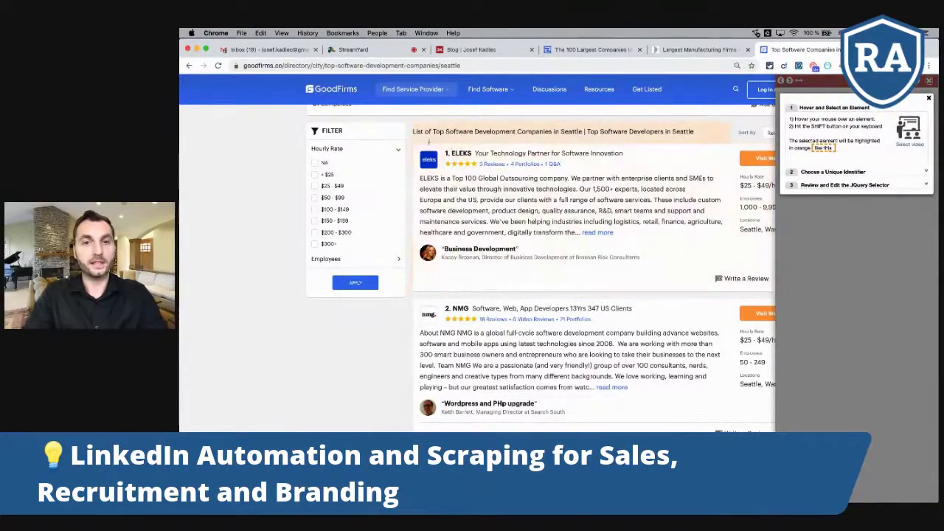
{"action": "scroll", "coordinate": [450, 177], "scroll_direction": "down", "scroll_amount": 1}
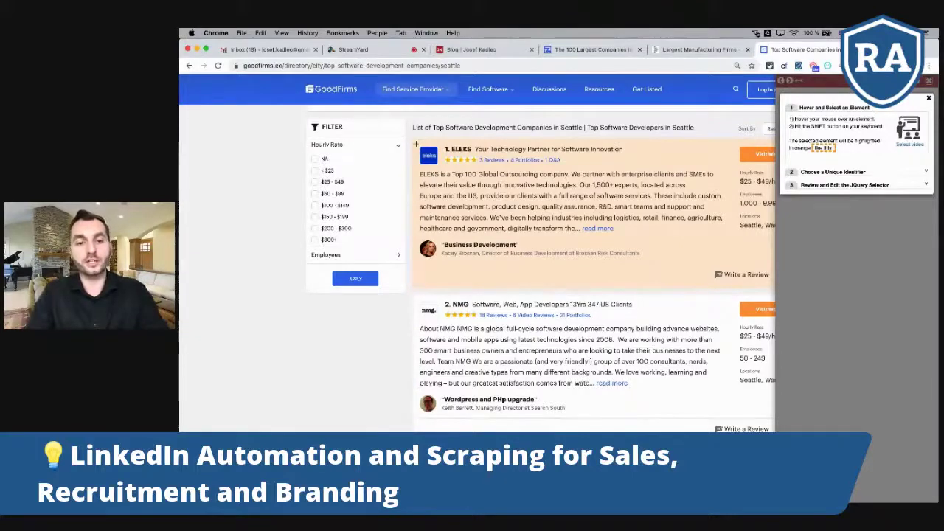
{"action": "key", "text": "shift"}
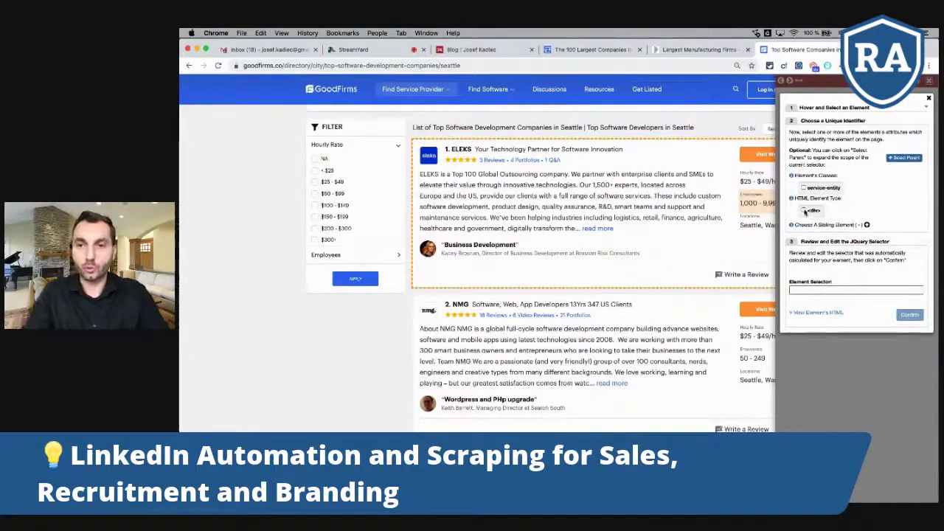
Step: Use the service-entity class as the row selector, check the matched company cards down the list, and confirm it
{"action": "left_click", "coordinate": [805, 211]}
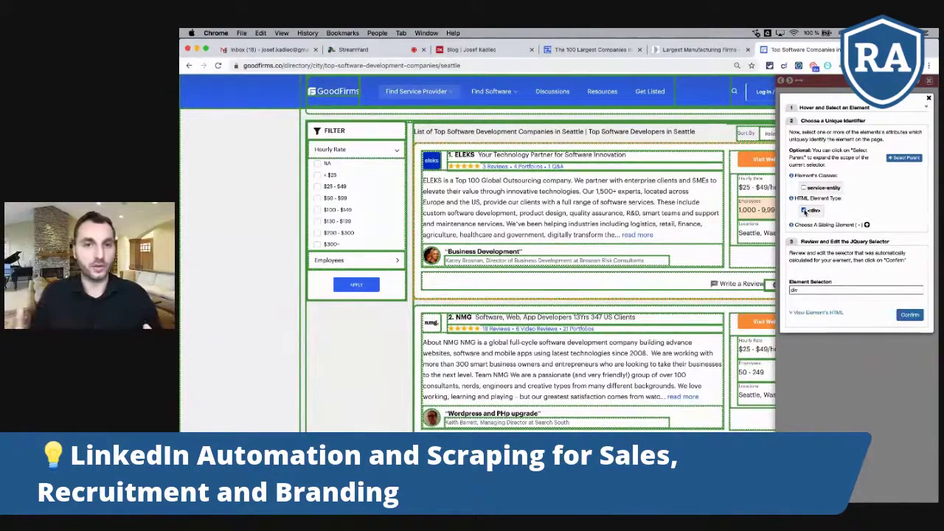
{"action": "left_click", "coordinate": [805, 210]}
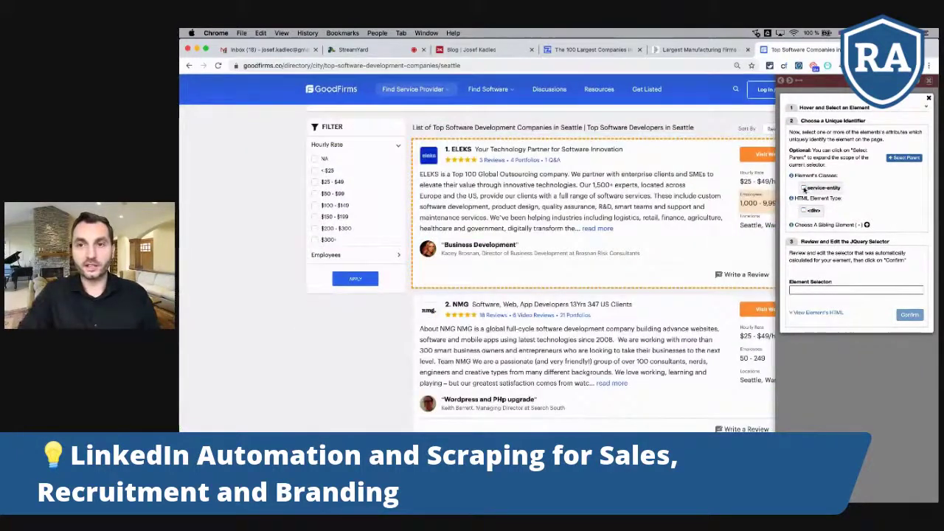
{"action": "left_click", "coordinate": [805, 188]}
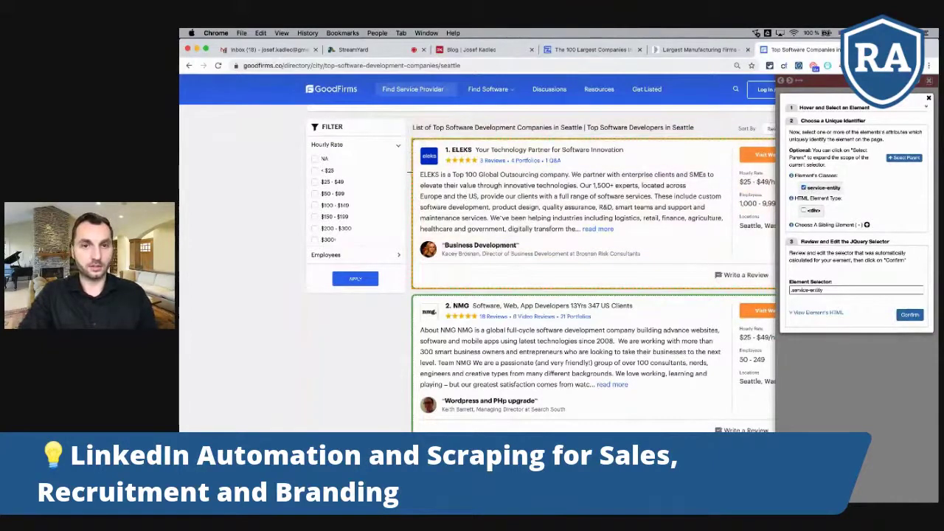
{"action": "scroll", "coordinate": [409, 170], "scroll_direction": "down", "scroll_amount": 1}
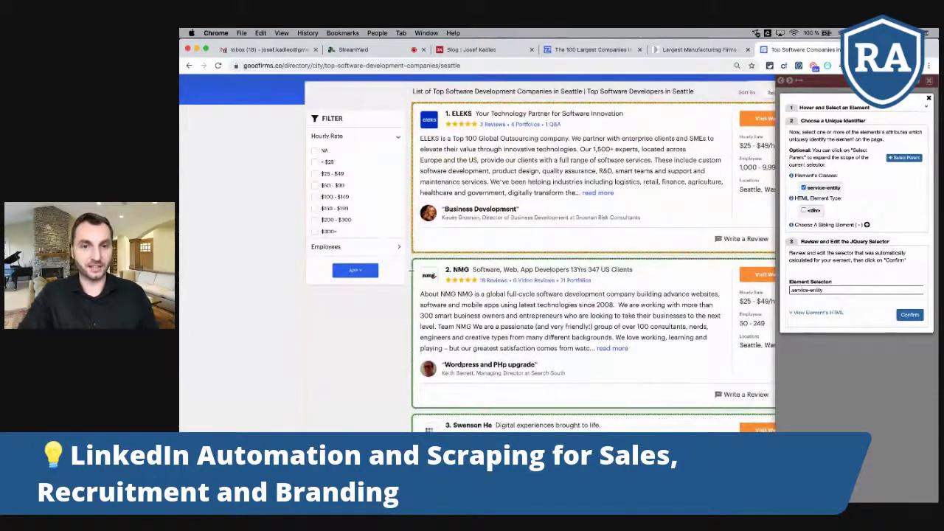
{"action": "scroll", "coordinate": [408, 257], "scroll_direction": "down", "scroll_amount": 4}
{"action": "scroll", "coordinate": [406, 315], "scroll_direction": "down", "scroll_amount": 10}
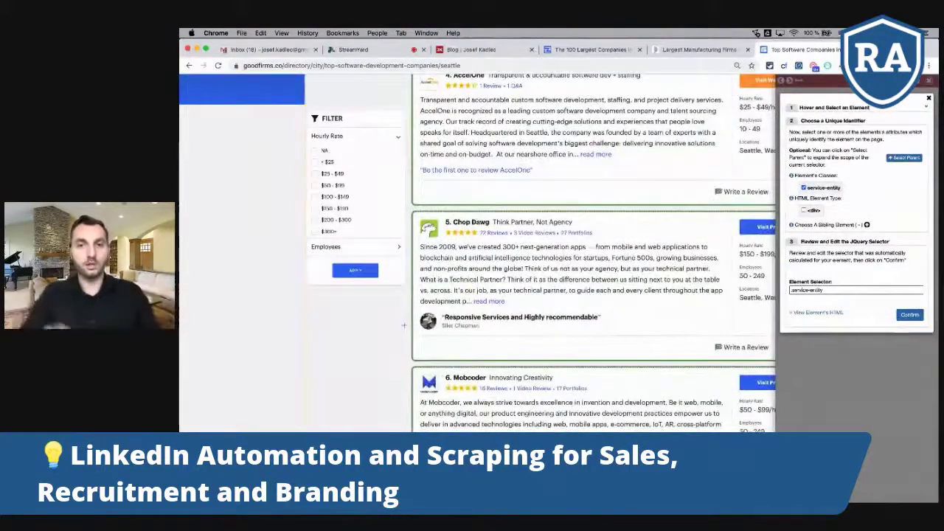
{"action": "scroll", "coordinate": [403, 325], "scroll_direction": "down", "scroll_amount": 10}
{"action": "scroll", "coordinate": [753, 276], "scroll_direction": "up", "scroll_amount": 20}
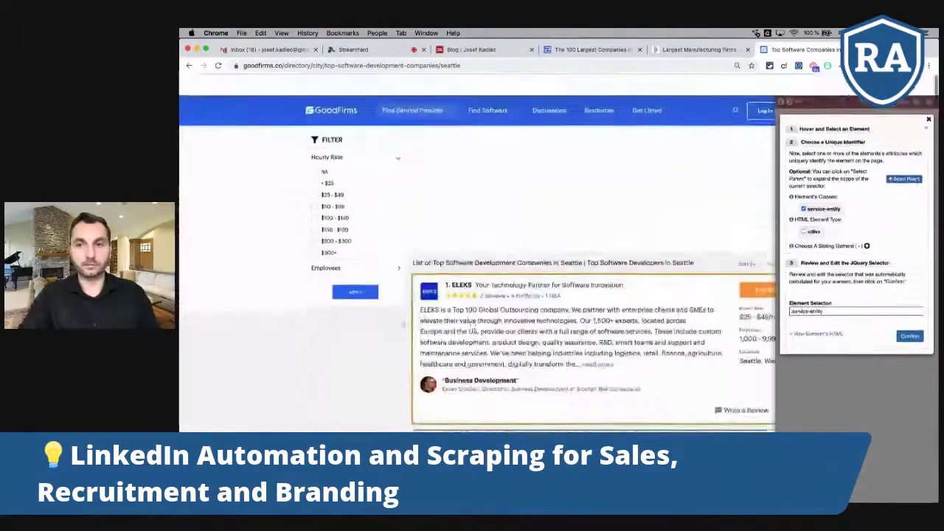
{"action": "left_click", "coordinate": [911, 315]}
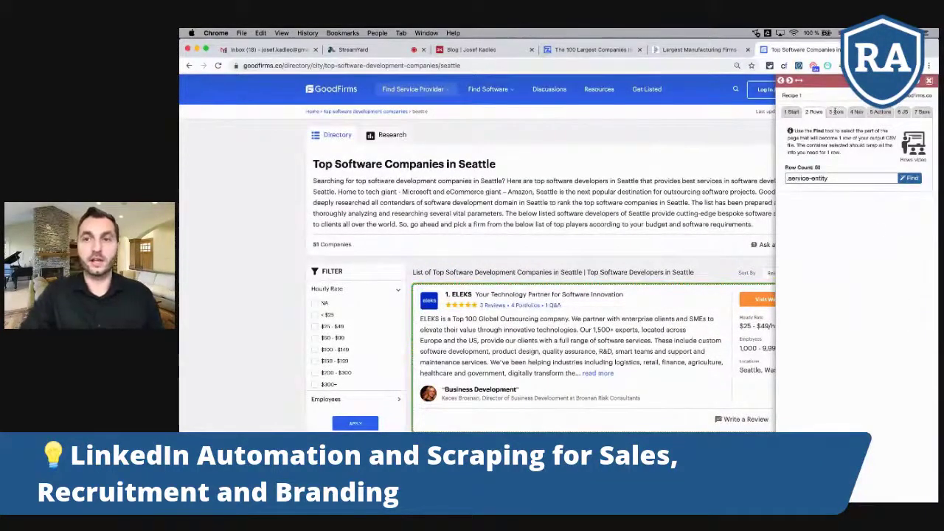
Step: Name the recipe's first column Name and keep Text as its extraction type
{"action": "left_click", "coordinate": [837, 112]}
{"action": "scroll", "coordinate": [627, 245], "scroll_direction": "down", "scroll_amount": 5}
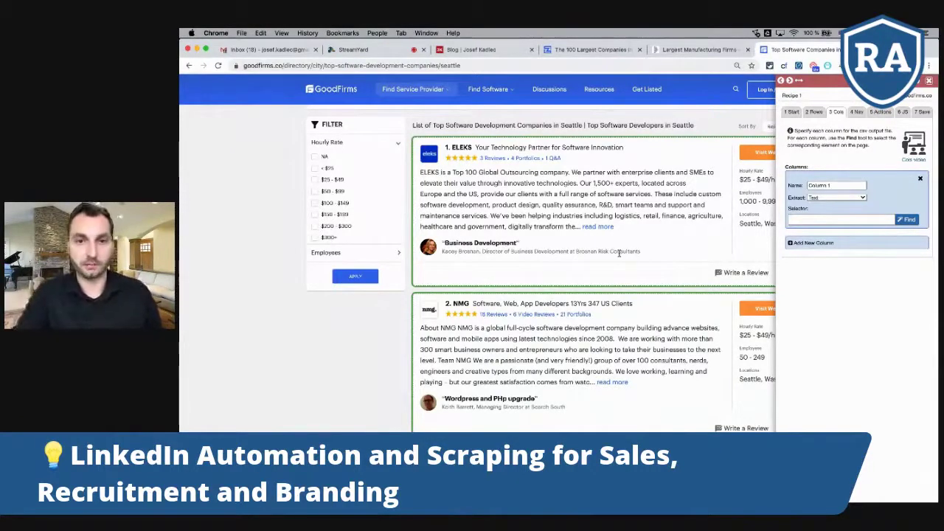
{"action": "left_click_drag", "start_coordinate": [832, 186], "coordinate": [784, 189]}
{"action": "type", "text": "name"}
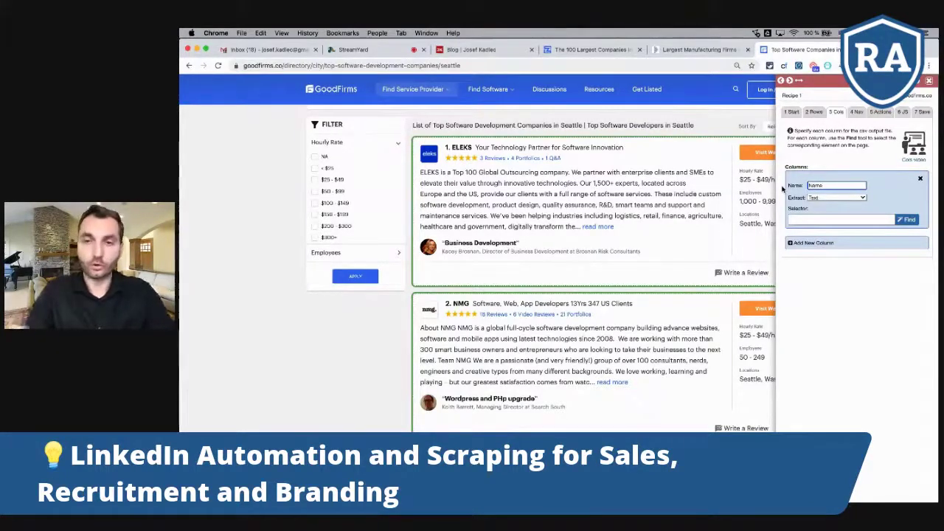
{"action": "left_click", "coordinate": [863, 198]}
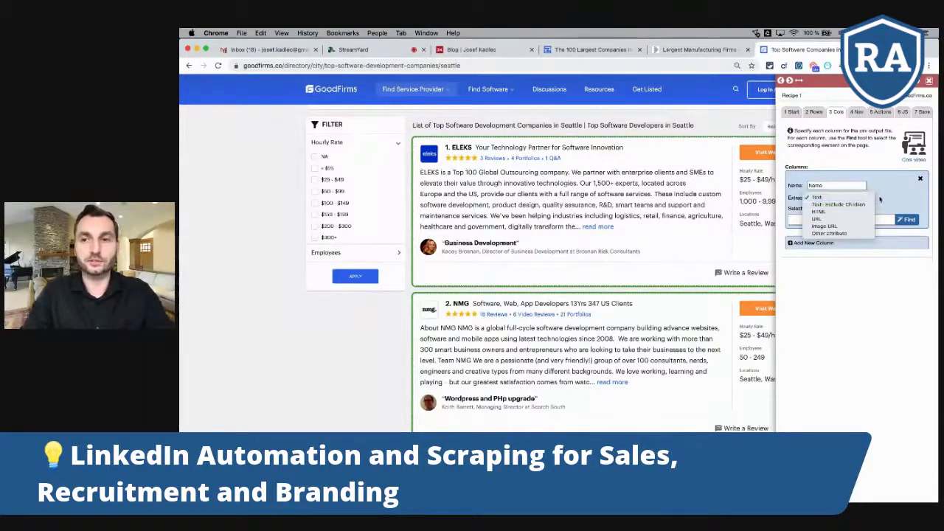
{"action": "left_click", "coordinate": [885, 201]}
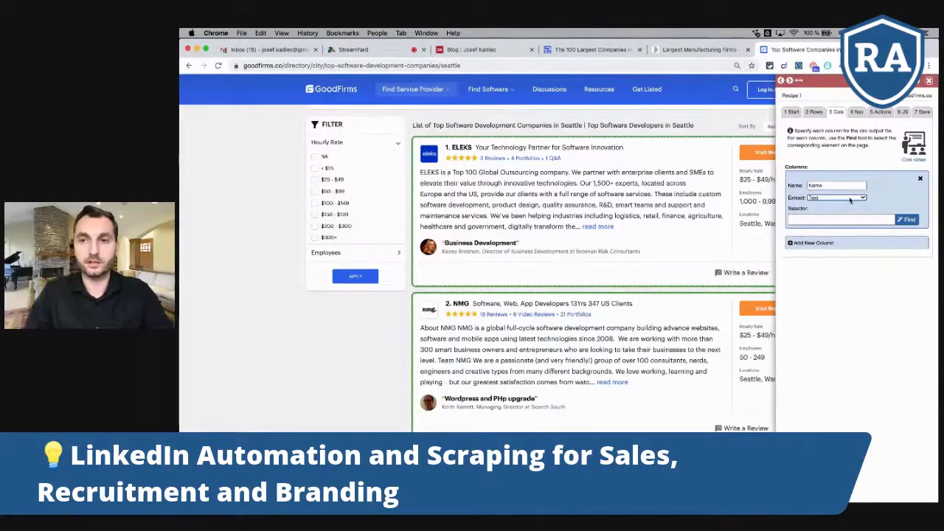
Step: Select the ELEKS company name as the Name column's element and confirm the visit-website class as its selector
{"action": "left_click", "coordinate": [906, 219]}
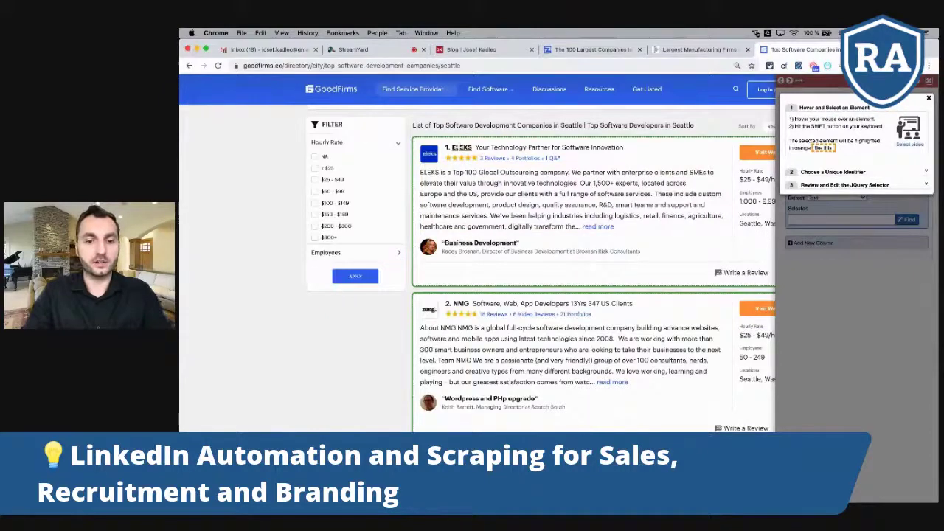
{"action": "key", "text": "shift"}
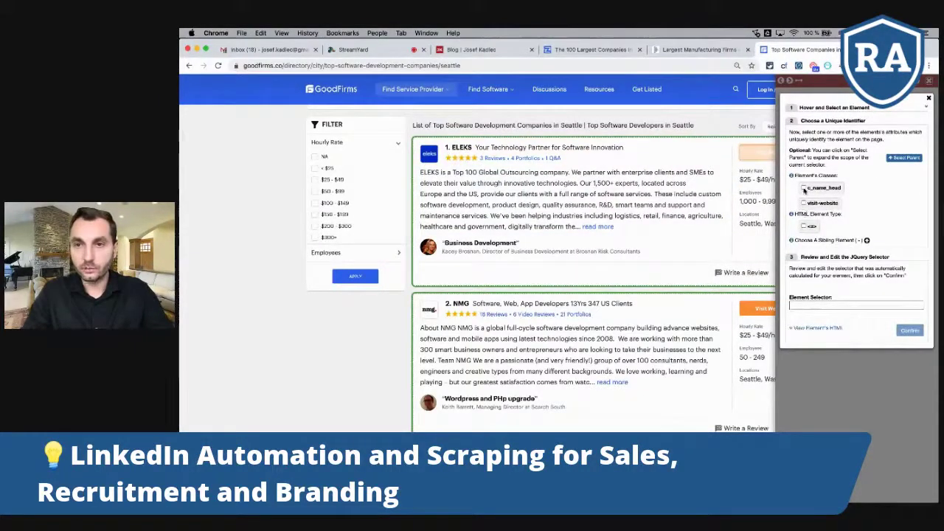
{"action": "left_click", "coordinate": [804, 188]}
{"action": "left_click", "coordinate": [804, 188]}
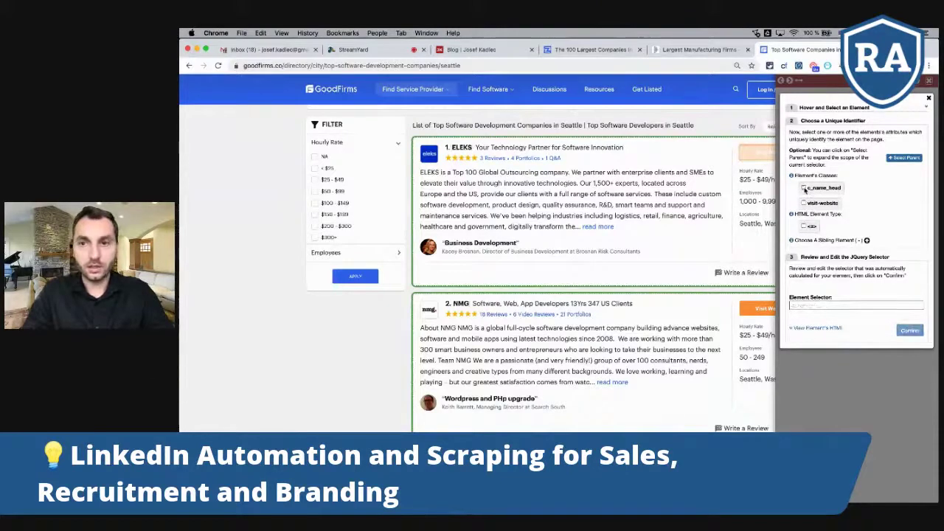
{"action": "left_click", "coordinate": [804, 203]}
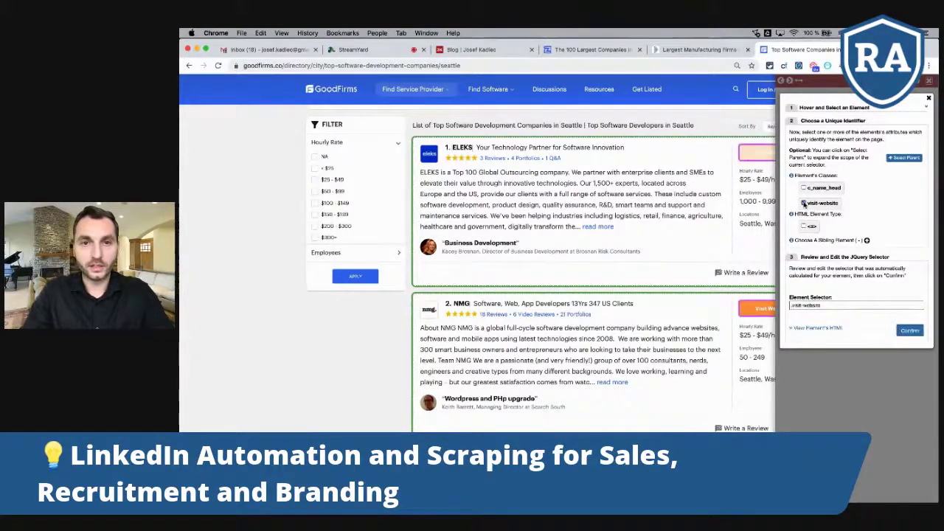
{"action": "left_click", "coordinate": [804, 202]}
{"action": "left_click", "coordinate": [804, 203]}
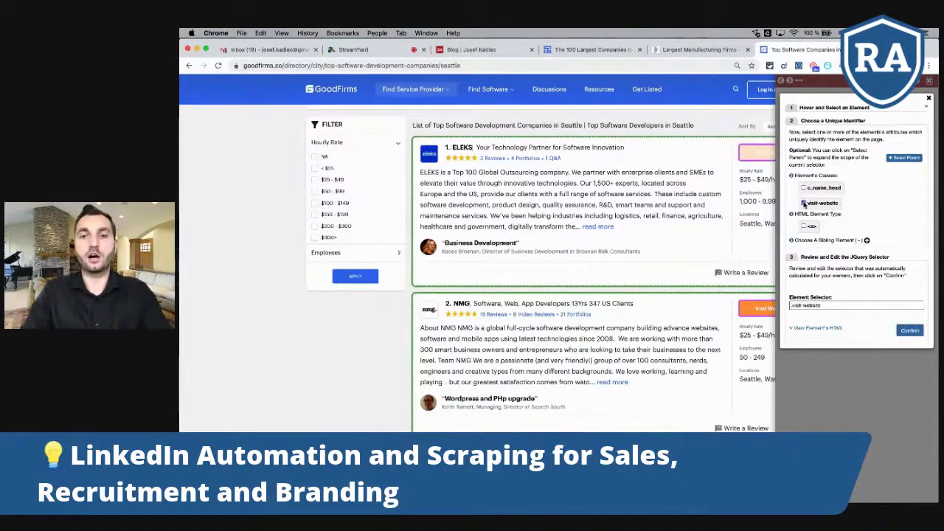
{"action": "left_click", "coordinate": [804, 203]}
{"action": "left_click", "coordinate": [804, 203]}
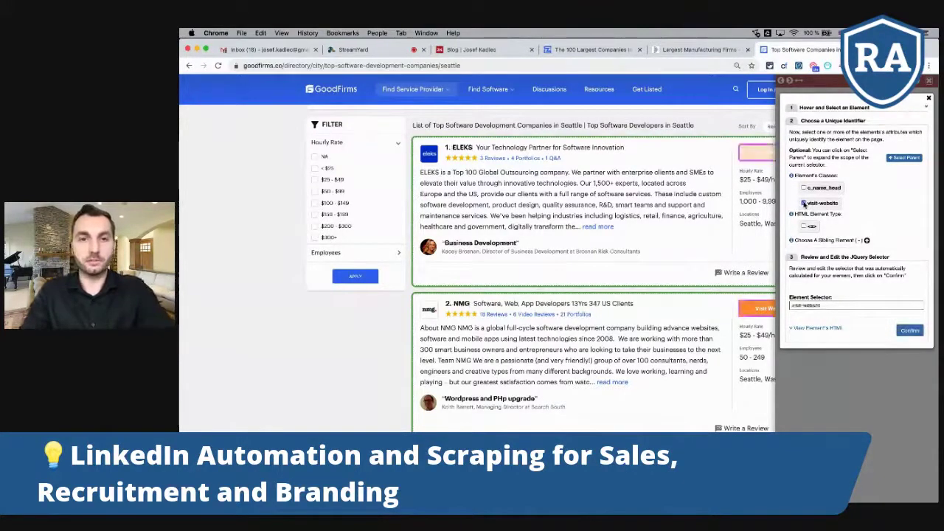
{"action": "left_click", "coordinate": [804, 202]}
{"action": "left_click", "coordinate": [804, 203]}
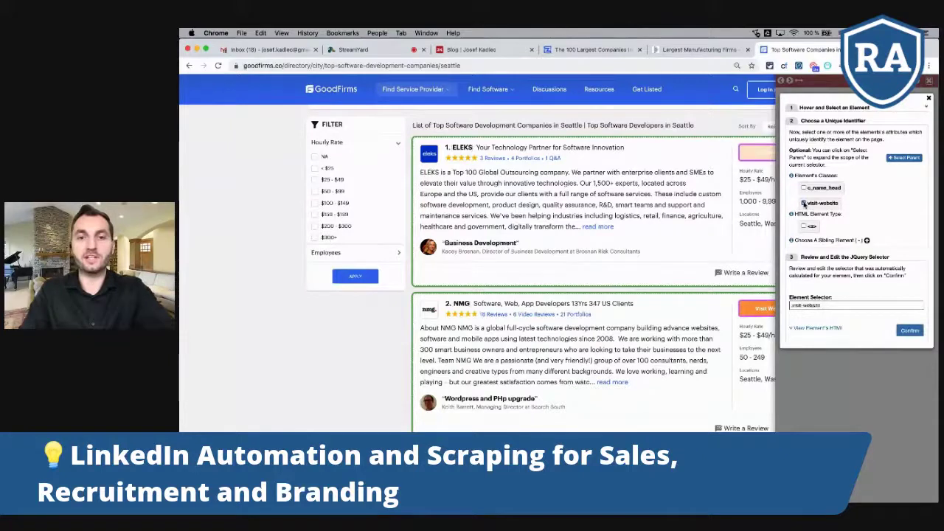
{"action": "left_click", "coordinate": [804, 203]}
{"action": "left_click", "coordinate": [804, 203]}
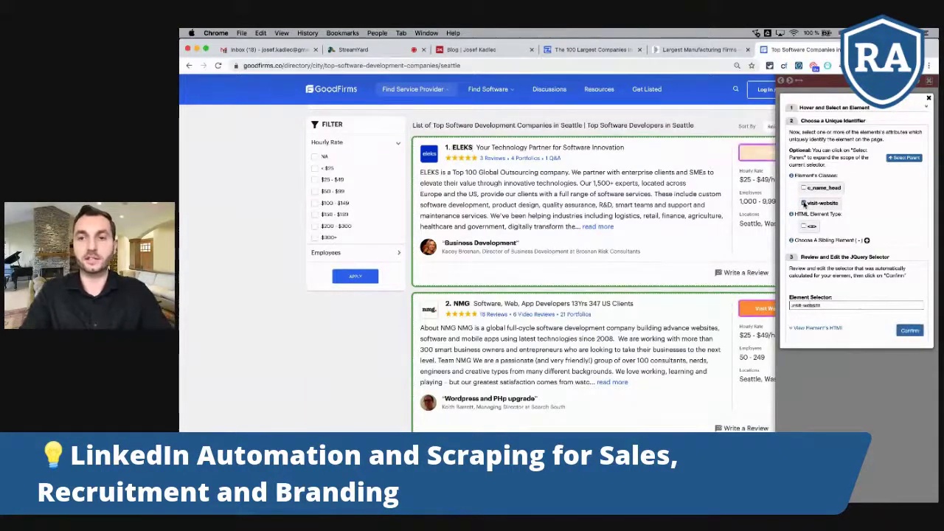
{"action": "left_click", "coordinate": [911, 331]}
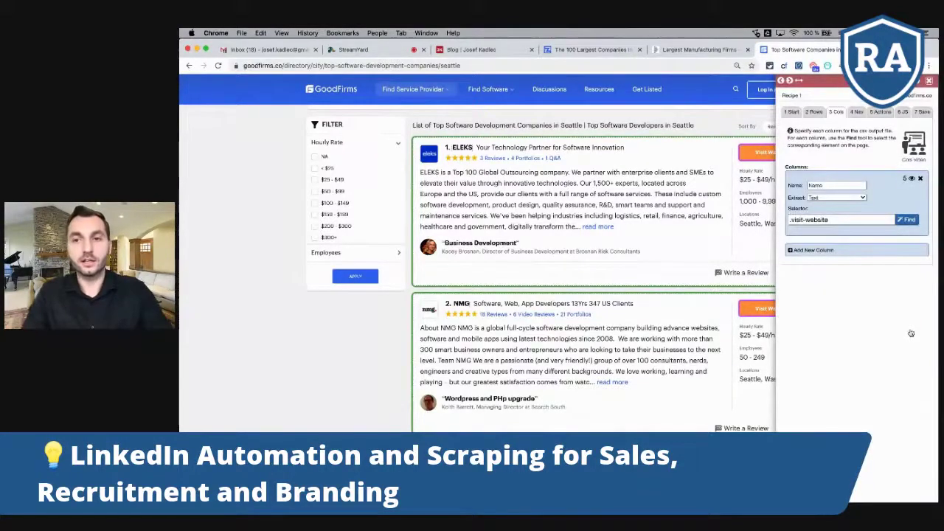
Step: Preview the Name column's extracted data, then replace its visit-website class selector with sibling element 1
{"action": "left_click", "coordinate": [912, 181]}
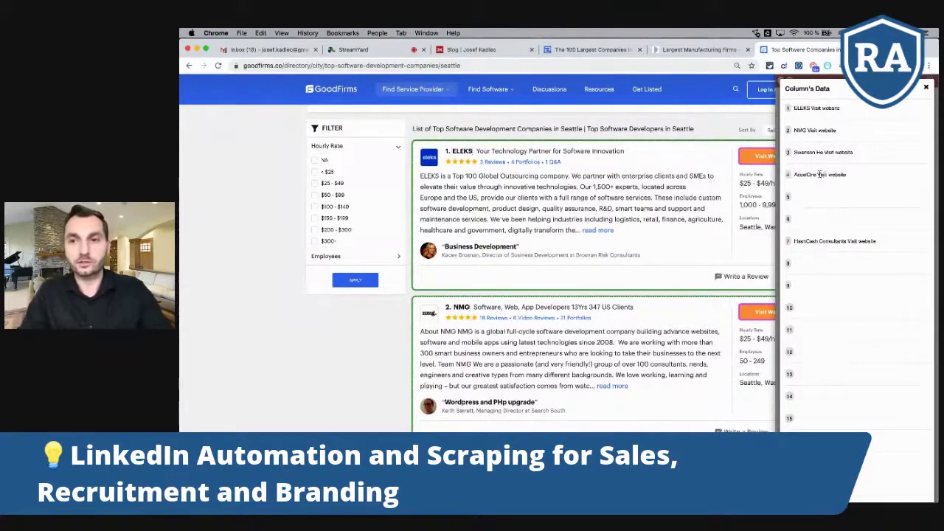
{"action": "left_click", "coordinate": [928, 88]}
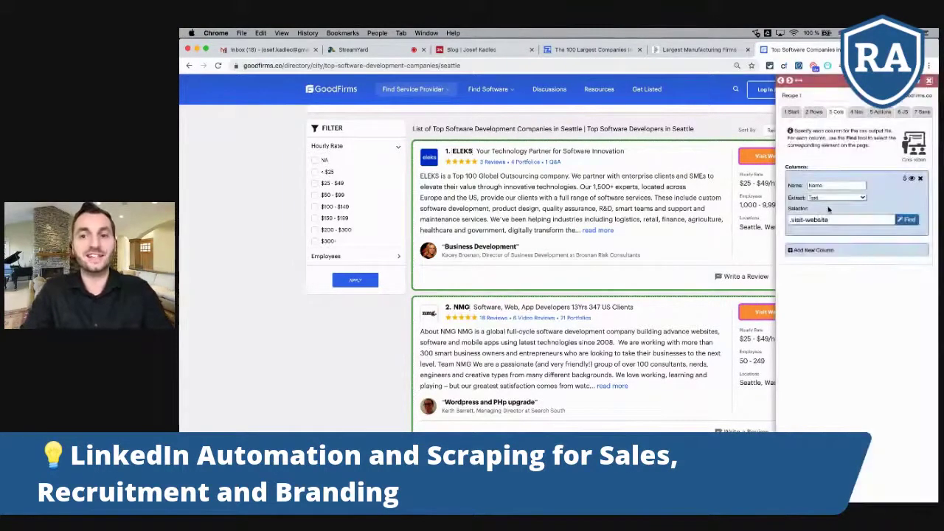
{"action": "left_click", "coordinate": [907, 222]}
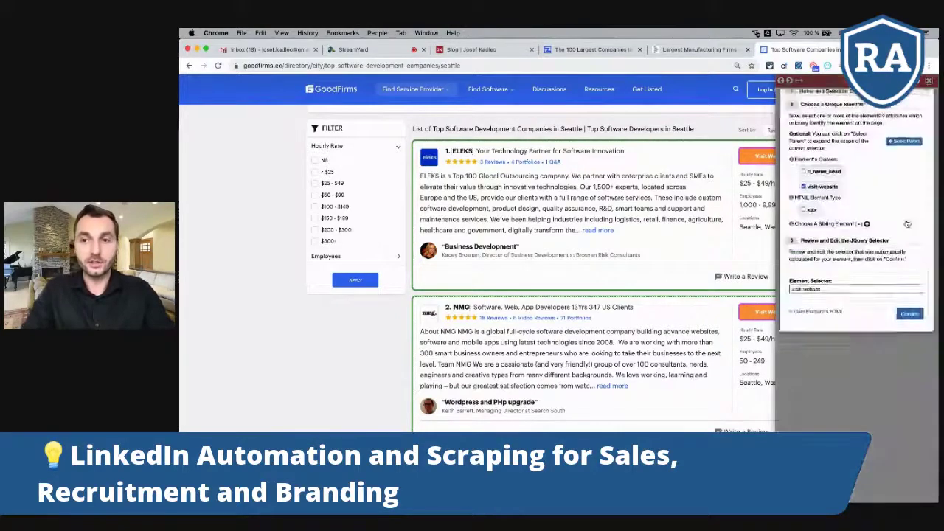
{"action": "left_click", "coordinate": [804, 207]}
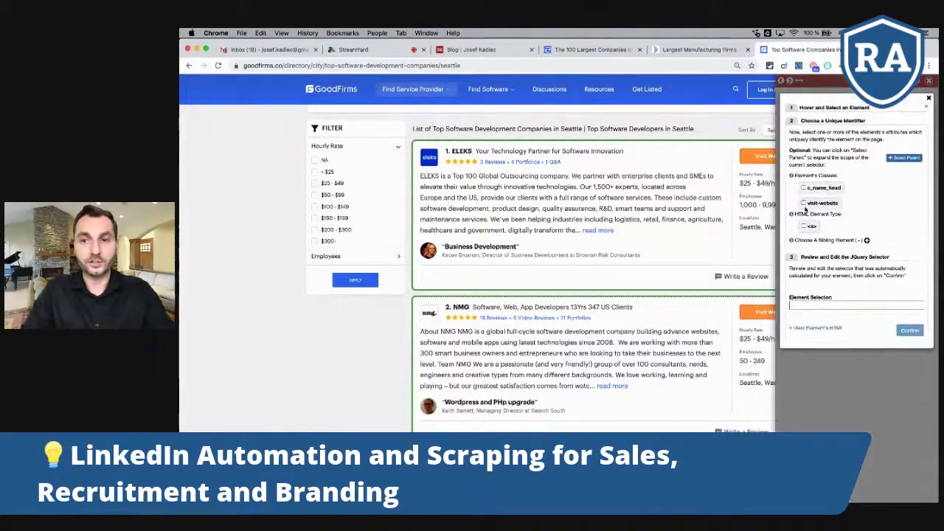
{"action": "left_click", "coordinate": [804, 228]}
{"action": "left_click", "coordinate": [805, 227]}
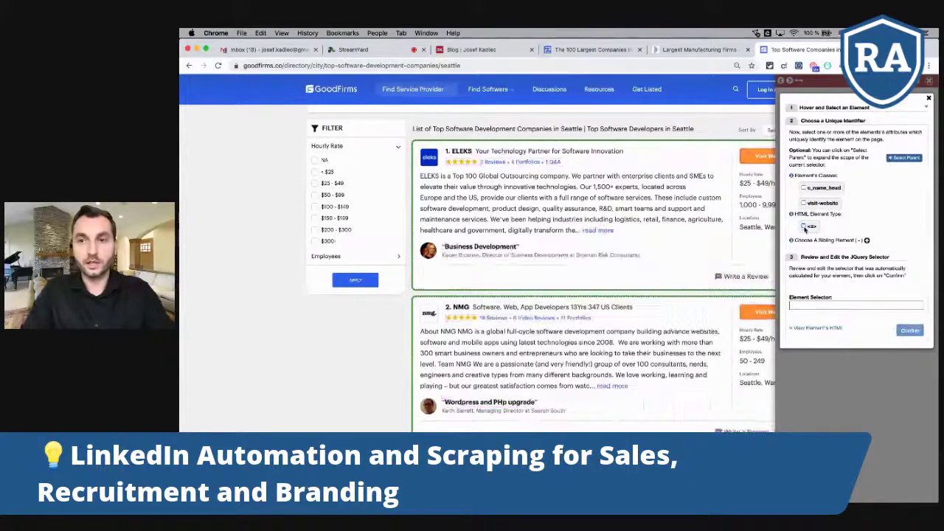
{"action": "left_click", "coordinate": [868, 239]}
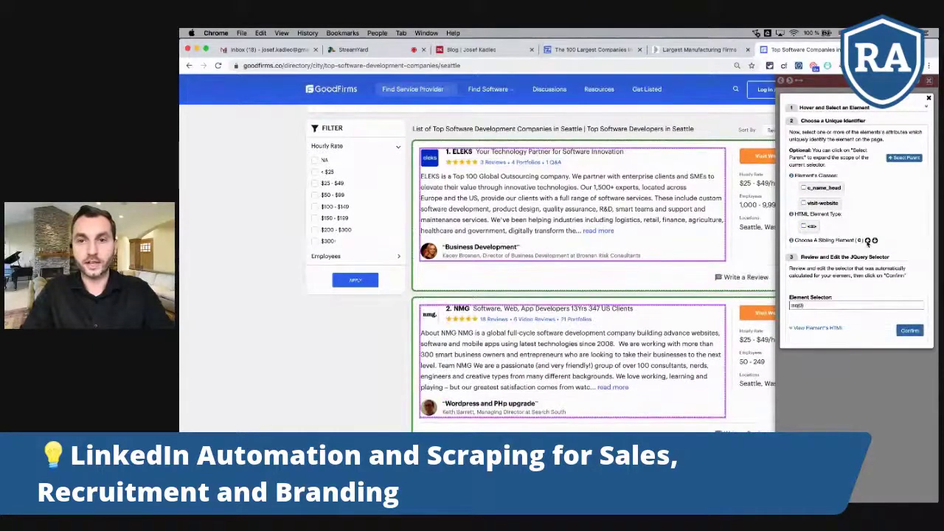
{"action": "left_click", "coordinate": [868, 241]}
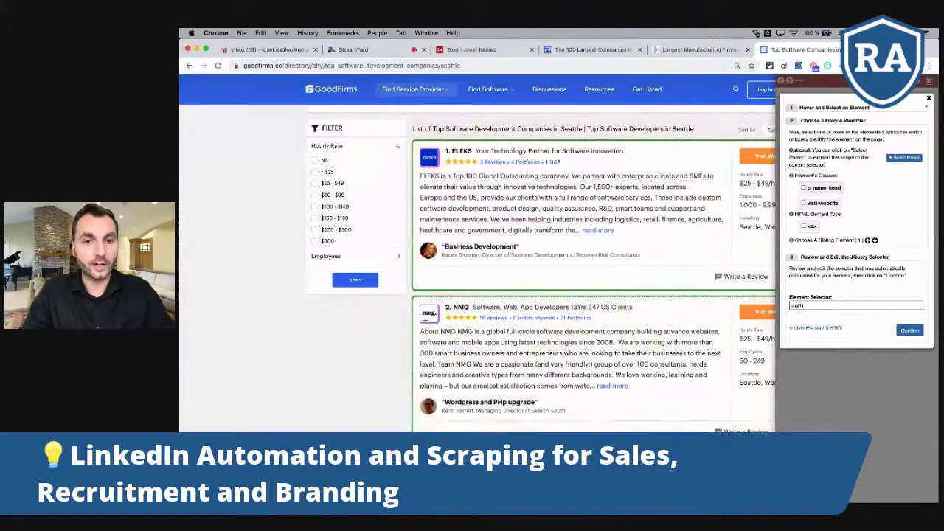
Step: Check which elements the sibling selector matches down the company list and close the element finder
{"action": "scroll", "coordinate": [423, 352], "scroll_direction": "down", "scroll_amount": 3}
{"action": "scroll", "coordinate": [424, 352], "scroll_direction": "down", "scroll_amount": 3}
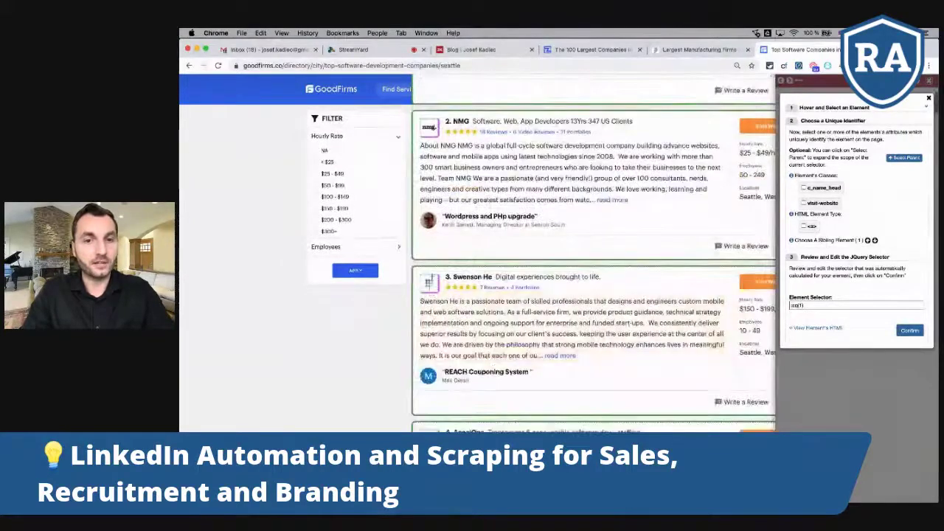
{"action": "scroll", "coordinate": [425, 353], "scroll_direction": "down", "scroll_amount": 10}
{"action": "scroll", "coordinate": [424, 353], "scroll_direction": "up", "scroll_amount": 20}
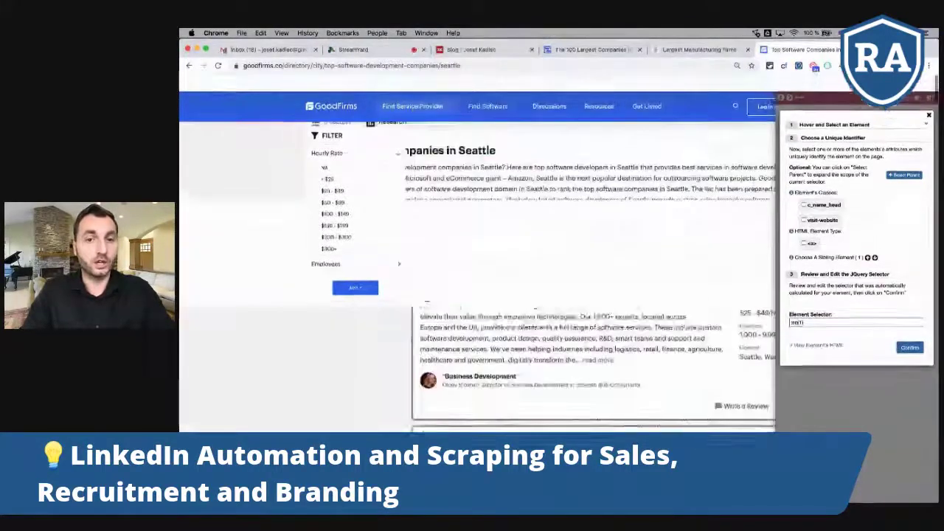
{"action": "scroll", "coordinate": [425, 353], "scroll_direction": "down", "scroll_amount": 5}
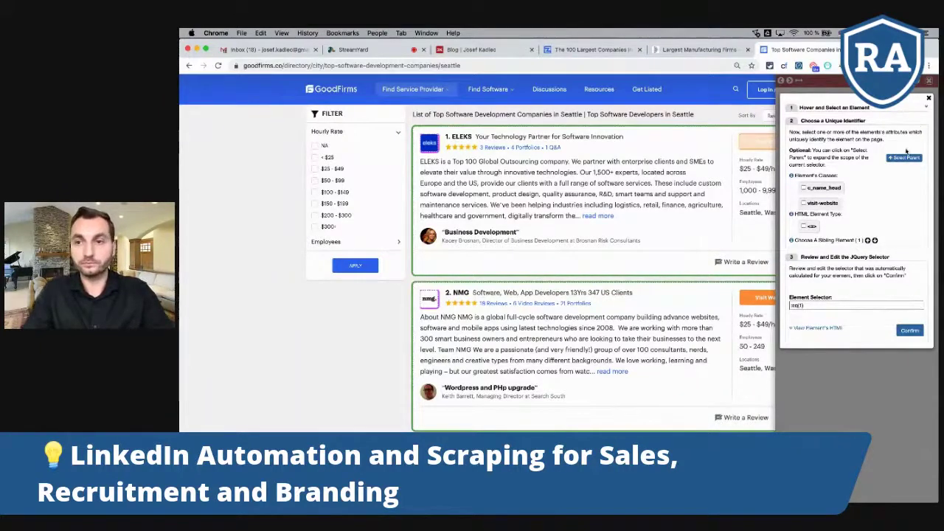
{"action": "left_click", "coordinate": [928, 99]}
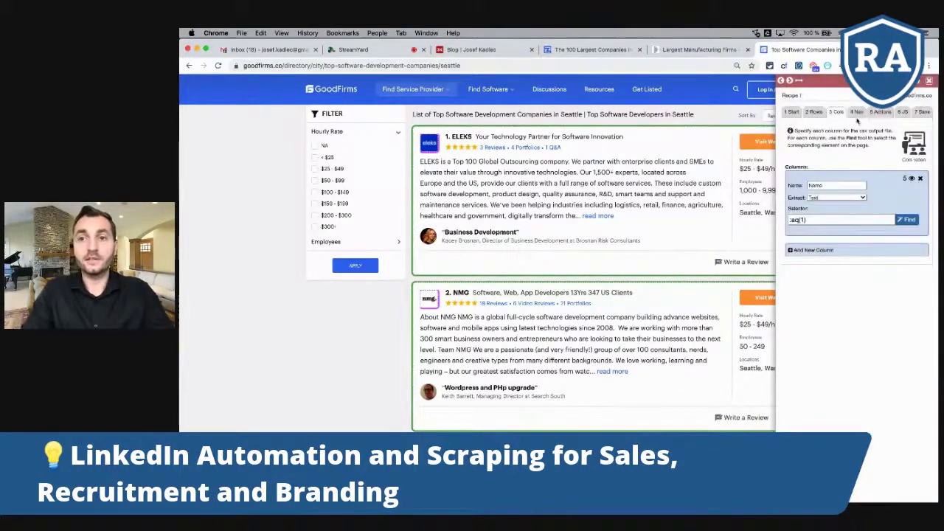
Step: Go to the recipe's navigation settings and examine the pagination links at the end of the company list
{"action": "left_click", "coordinate": [856, 111]}
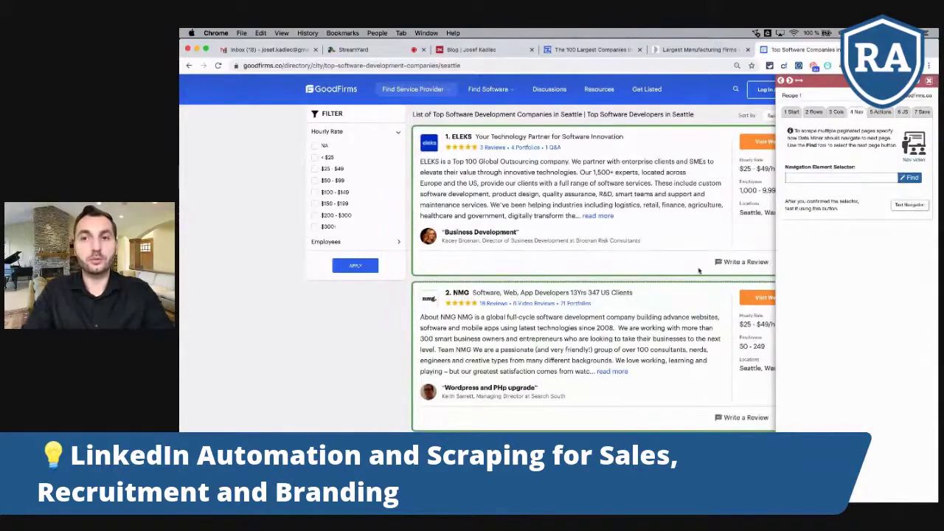
{"action": "scroll", "coordinate": [698, 270], "scroll_direction": "down", "scroll_amount": 20}
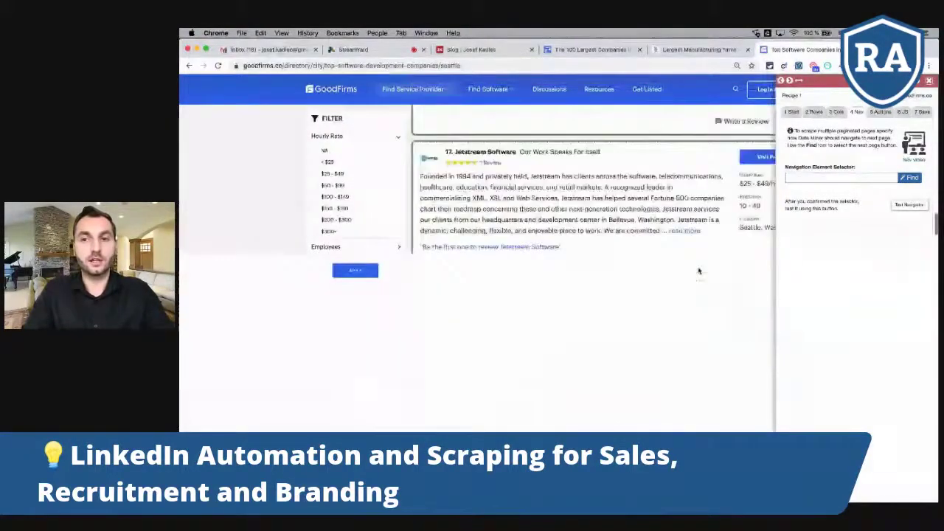
{"action": "scroll", "coordinate": [698, 271], "scroll_direction": "down", "scroll_amount": 20}
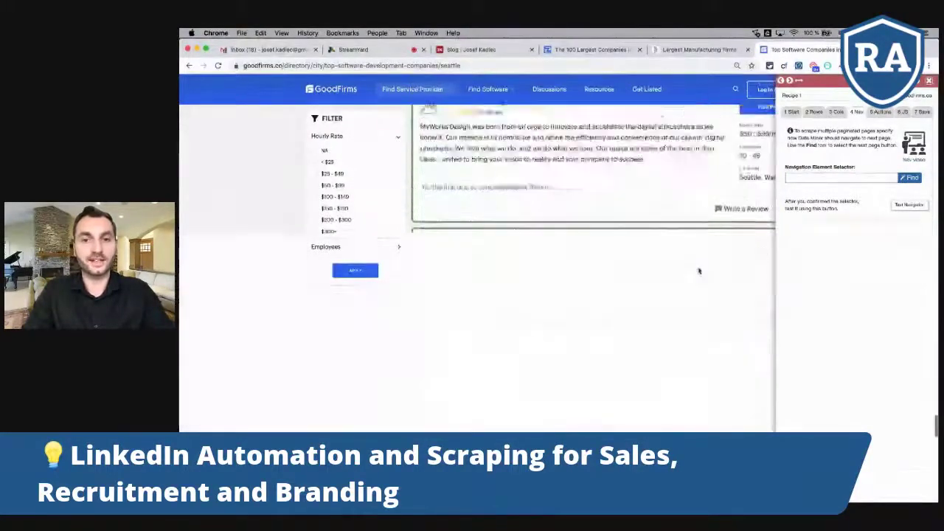
{"action": "scroll", "coordinate": [698, 271], "scroll_direction": "down", "scroll_amount": 5}
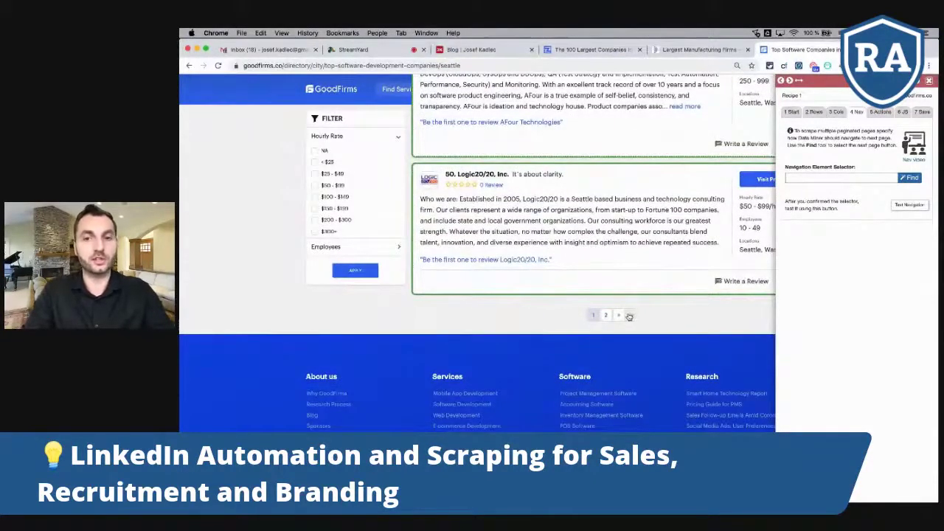
{"action": "left_click", "coordinate": [907, 179]}
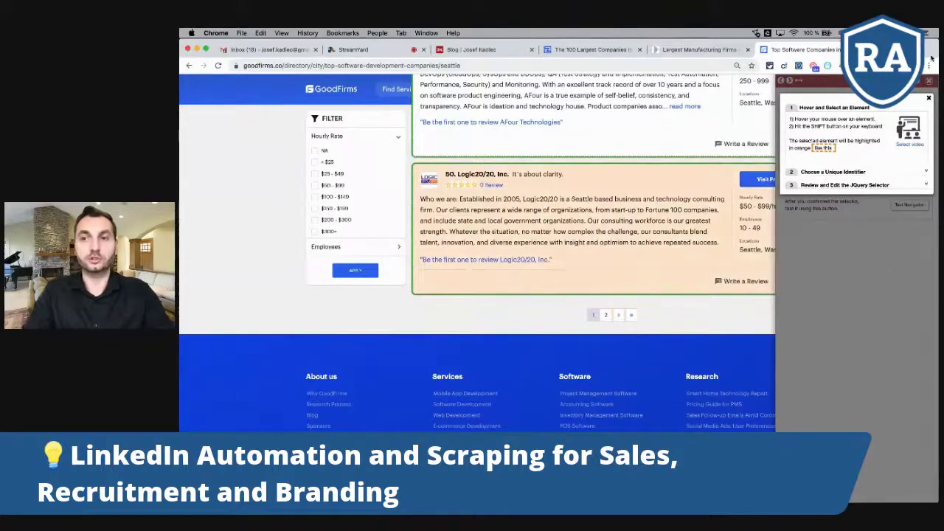
{"action": "left_click", "coordinate": [928, 101]}
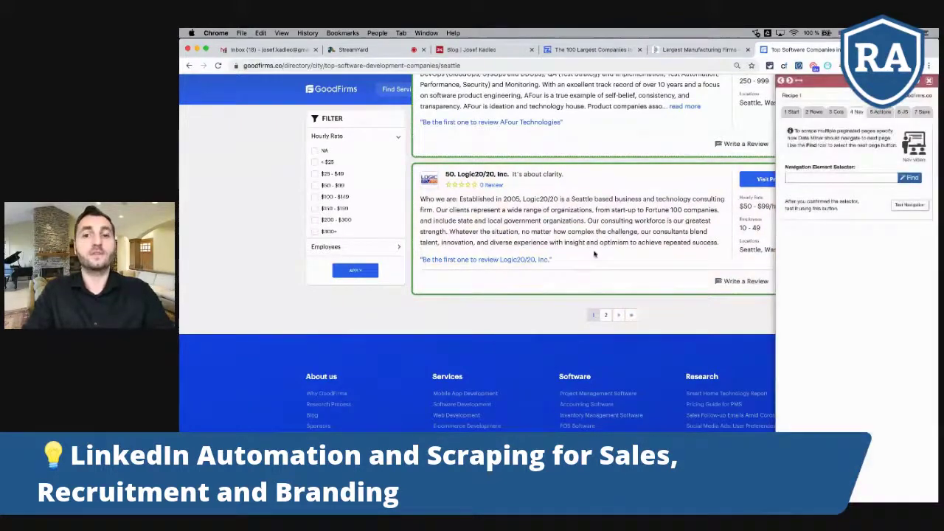
{"action": "scroll", "coordinate": [581, 208], "scroll_direction": "up", "scroll_amount": 3}
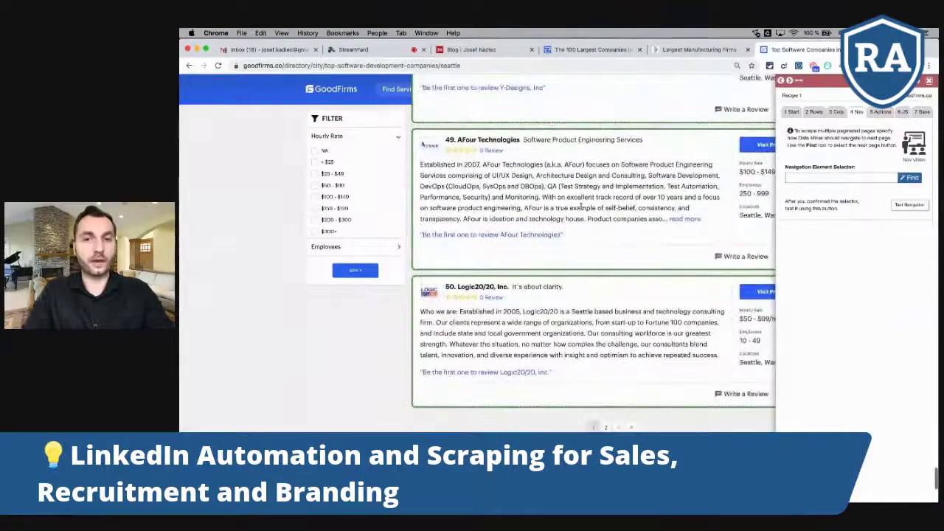
{"action": "scroll", "coordinate": [581, 207], "scroll_direction": "down", "scroll_amount": 5}
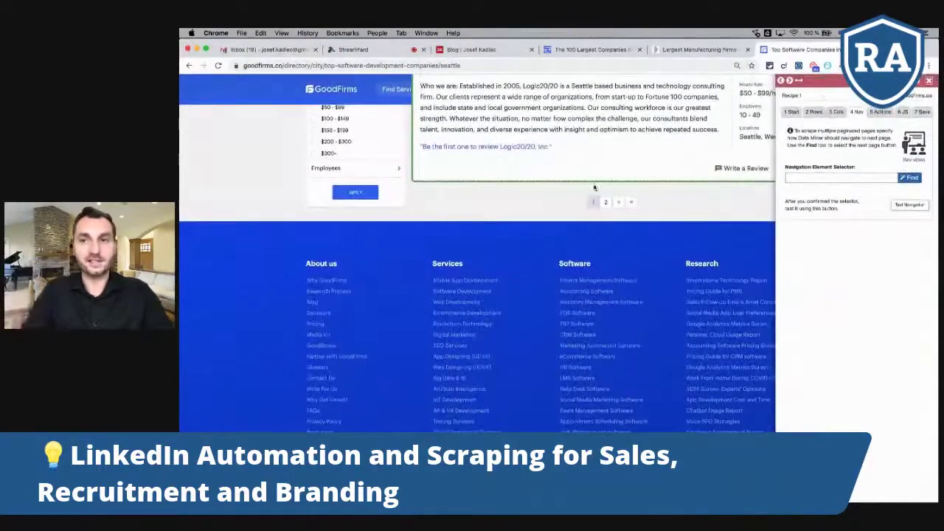
Step: Review the available pre-scrape actions for the recipe and close the recipe editor
{"action": "left_click", "coordinate": [880, 112]}
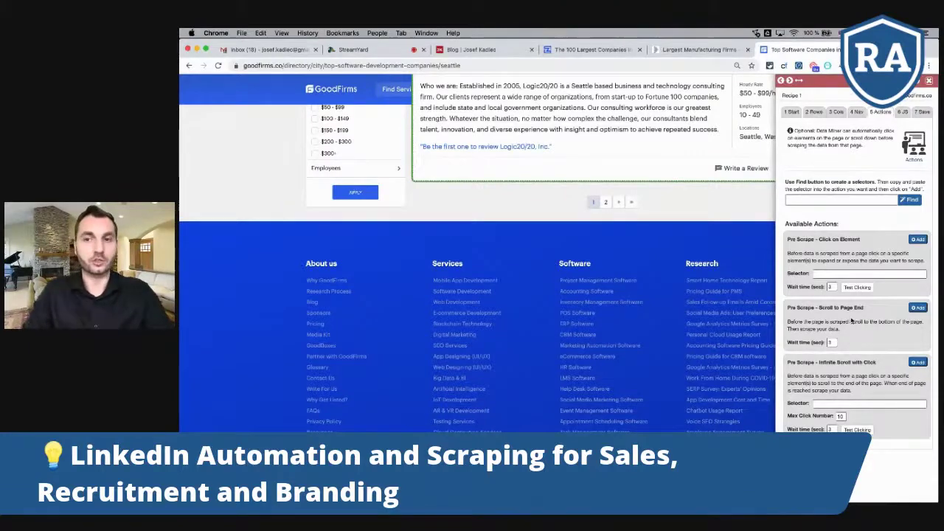
{"action": "scroll", "coordinate": [702, 151], "scroll_direction": "up", "scroll_amount": 15}
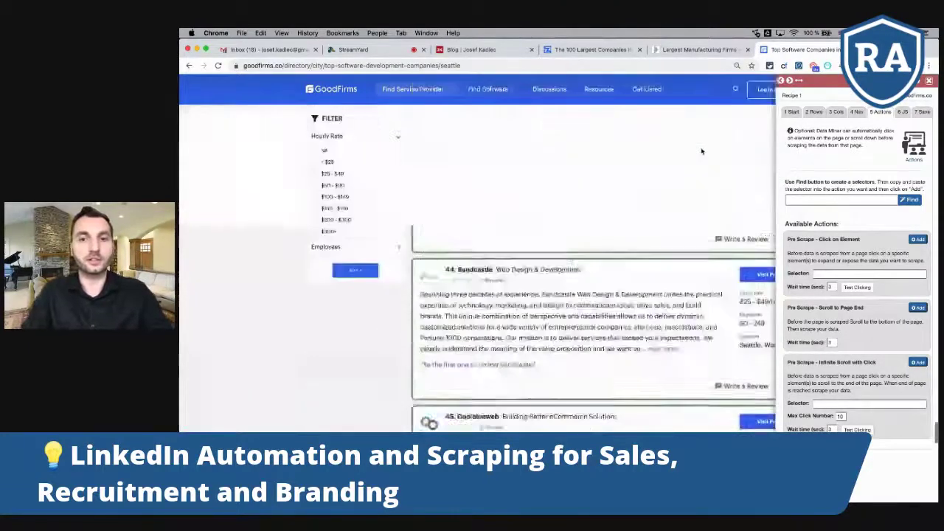
{"action": "scroll", "coordinate": [701, 152], "scroll_direction": "up", "scroll_amount": 20}
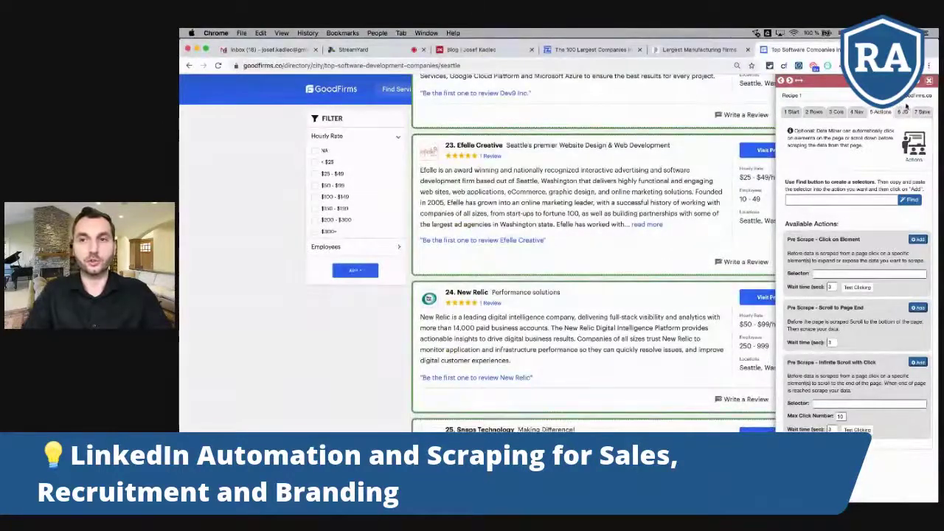
{"action": "left_click", "coordinate": [930, 81]}
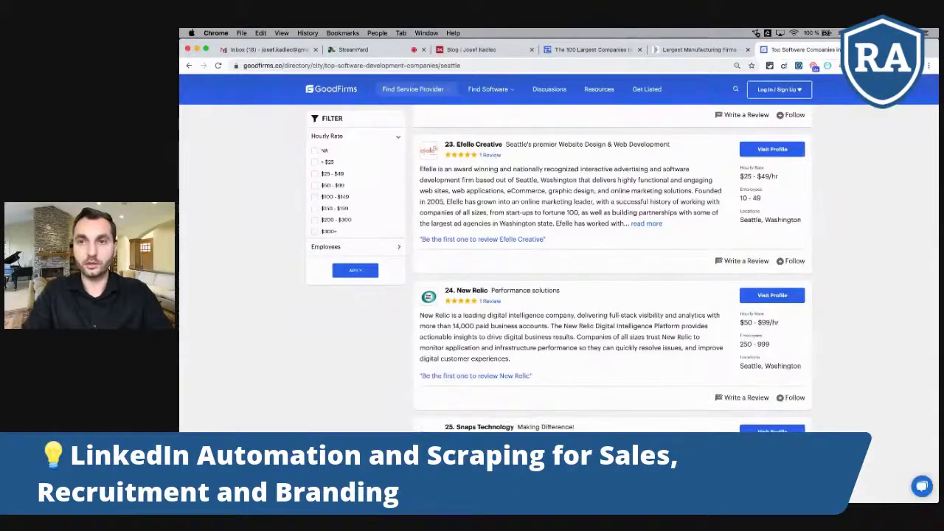
Step: Run the saved GoodFirms test recipe on the Seattle list and widen the results window
{"action": "left_click", "coordinate": [814, 66]}
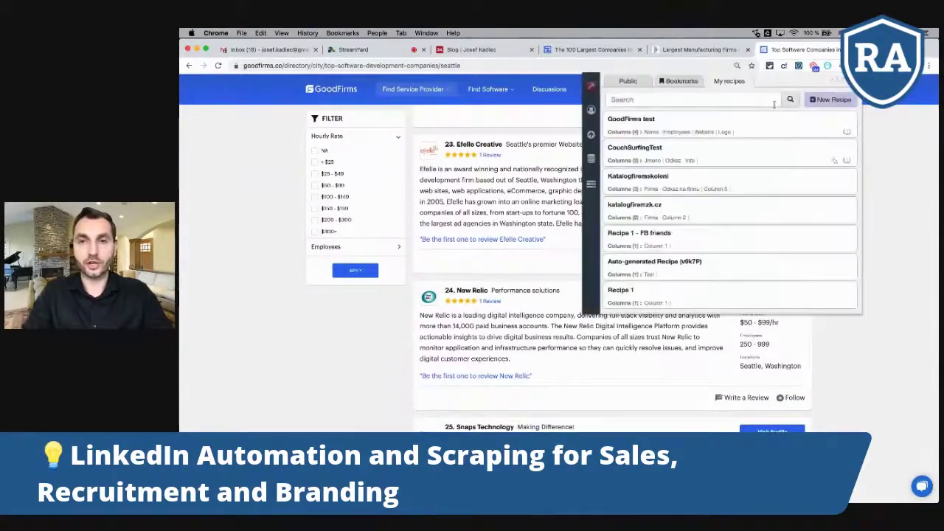
{"action": "left_click", "coordinate": [796, 118]}
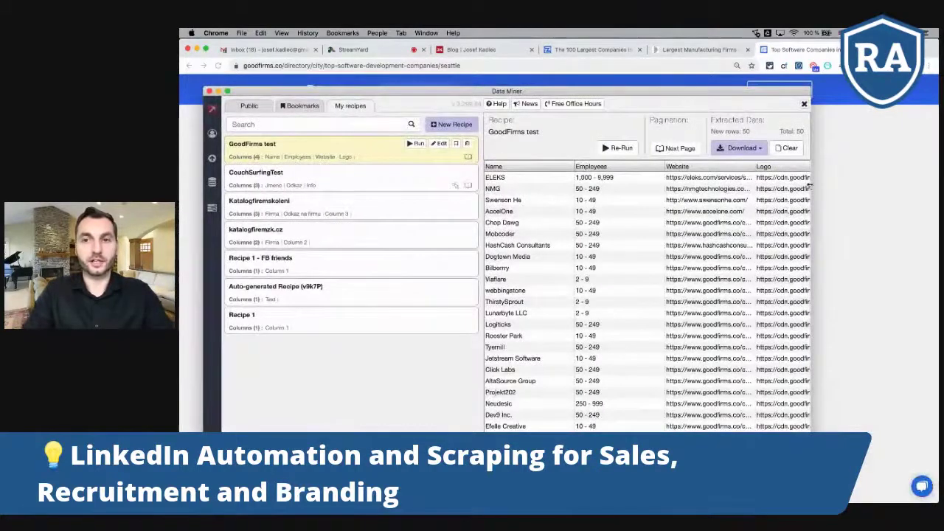
{"action": "left_click_drag", "start_coordinate": [809, 189], "coordinate": [926, 174]}
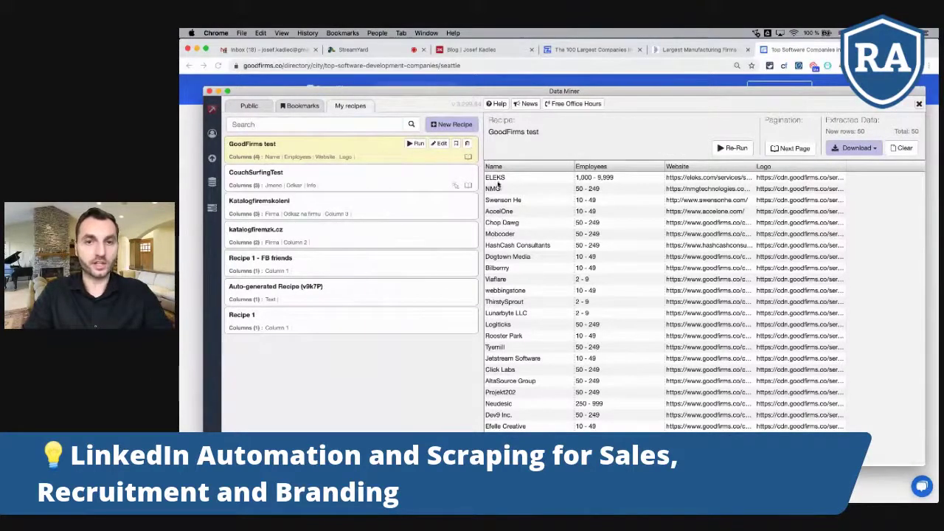
Step: Look through the extracted company rows and widen the Logo column
{"action": "scroll", "coordinate": [509, 183], "scroll_direction": "down", "scroll_amount": 10}
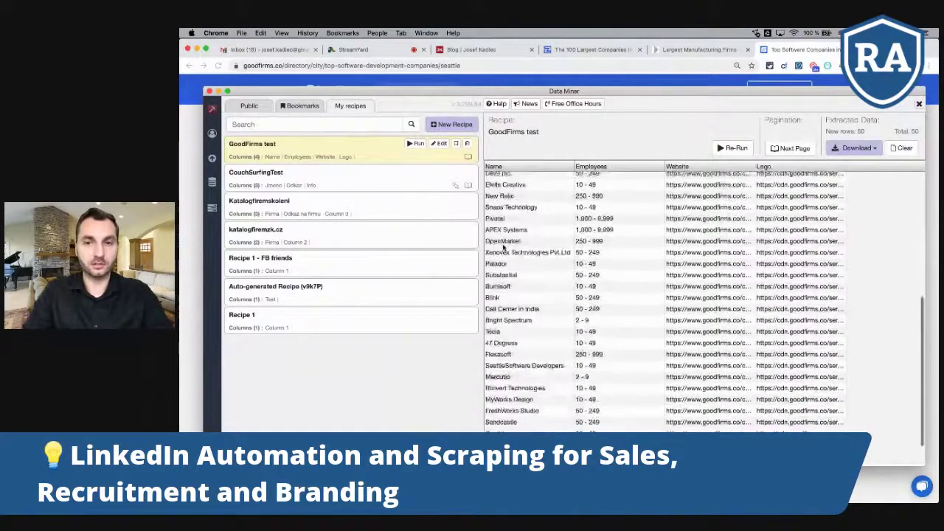
{"action": "scroll", "coordinate": [537, 204], "scroll_direction": "up", "scroll_amount": 10}
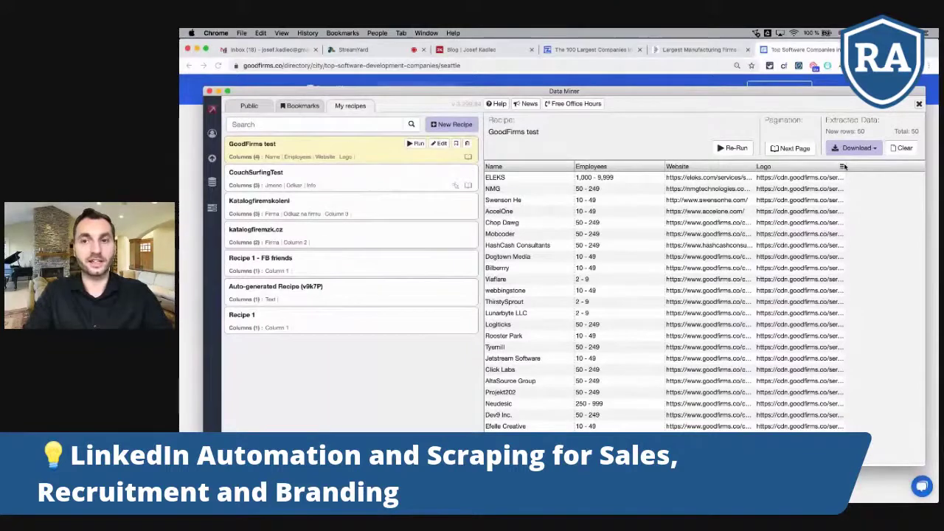
{"action": "left_click_drag", "start_coordinate": [845, 167], "coordinate": [888, 163]}
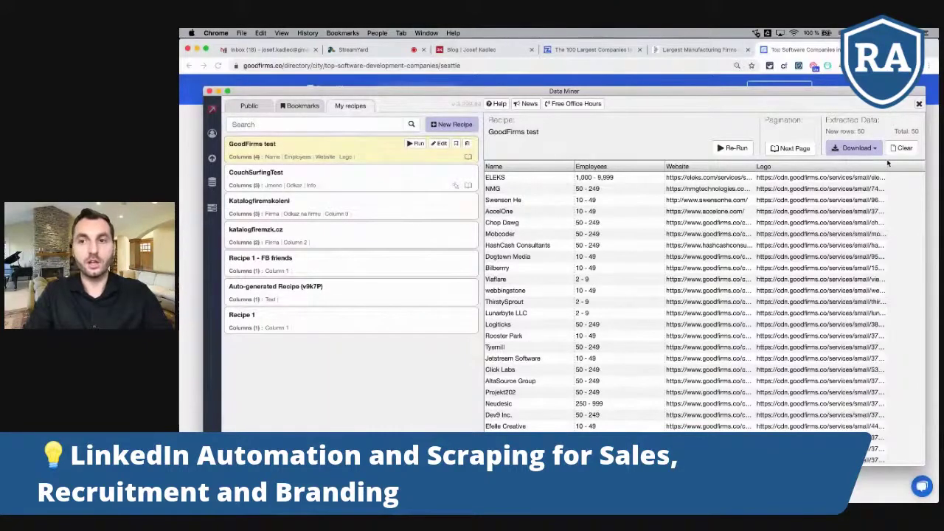
Step: Download the extracted data as a CSV file named dataminer in the Downloads folder
{"action": "left_click", "coordinate": [875, 148]}
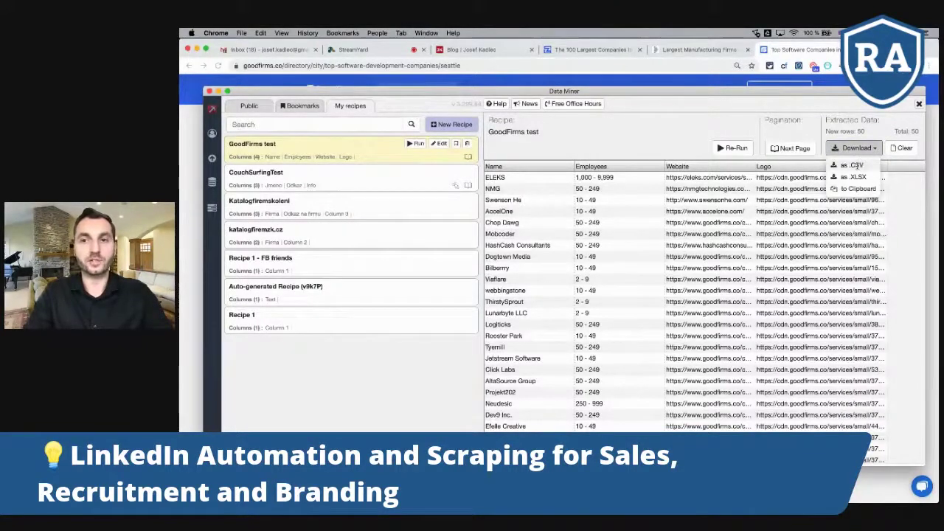
{"action": "left_click", "coordinate": [852, 166]}
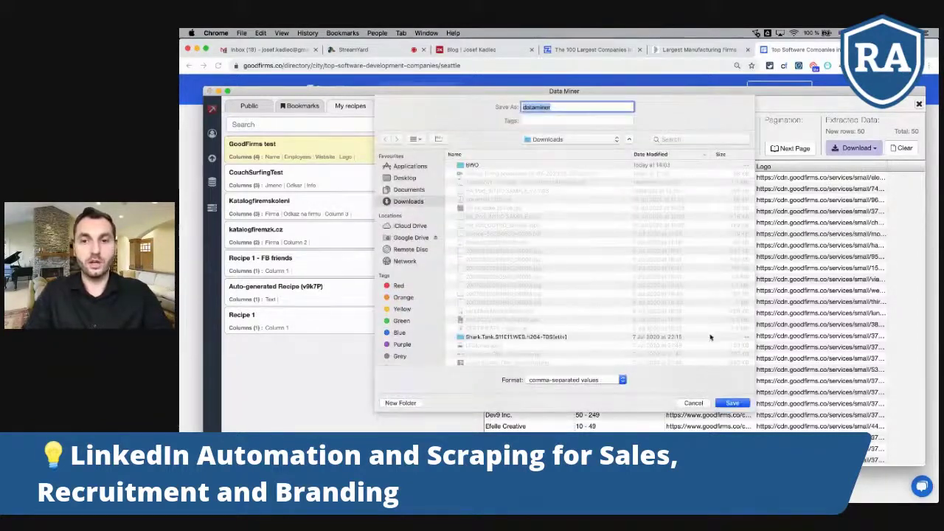
{"action": "left_click", "coordinate": [729, 403]}
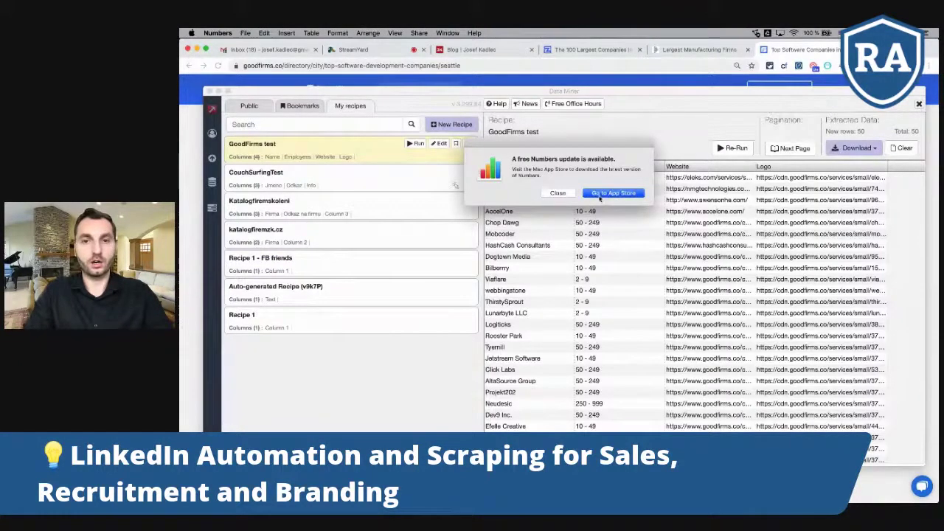
Step: Dismiss the Numbers update notice, view the imported dataminer table, and close its window
{"action": "left_click", "coordinate": [564, 194]}
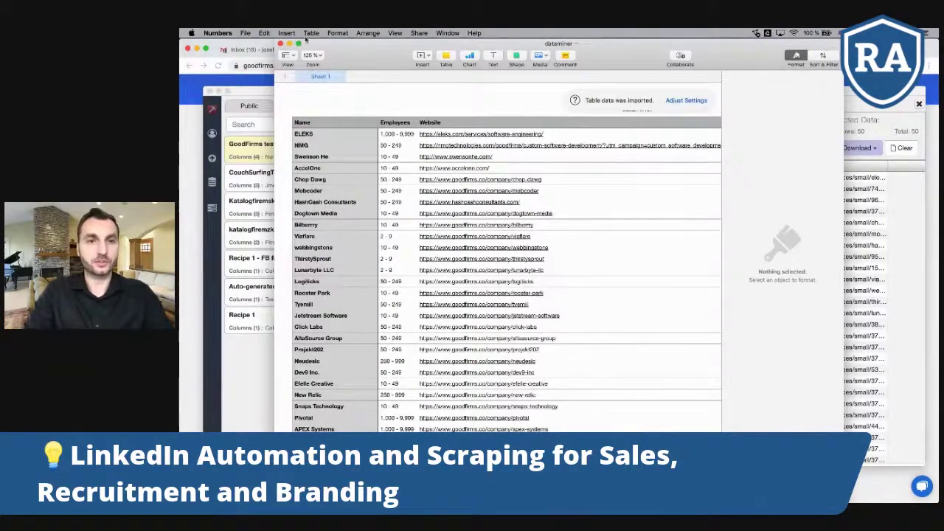
{"action": "left_click", "coordinate": [282, 45]}
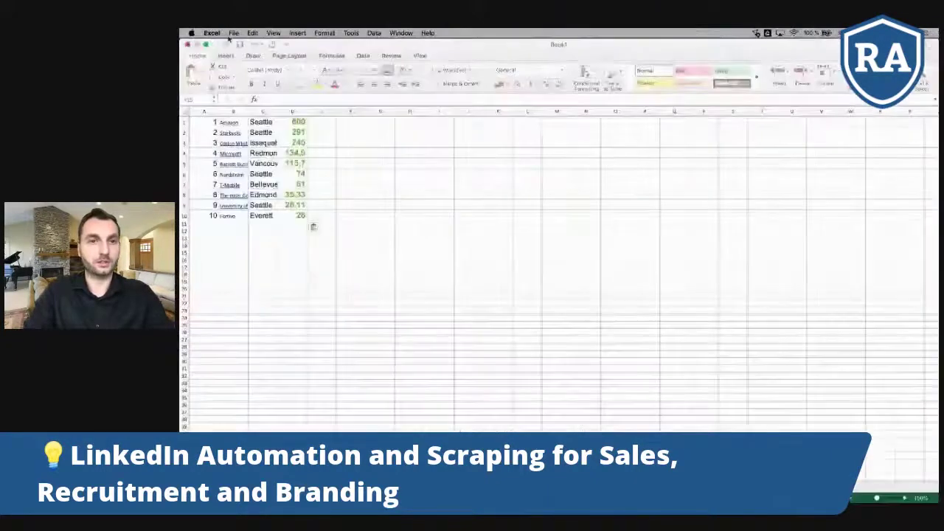
Step: Open dataminer.csv from the Downloads folder as a workbook, enlarge its window, and select the first company row below the header
{"action": "left_click", "coordinate": [233, 34]}
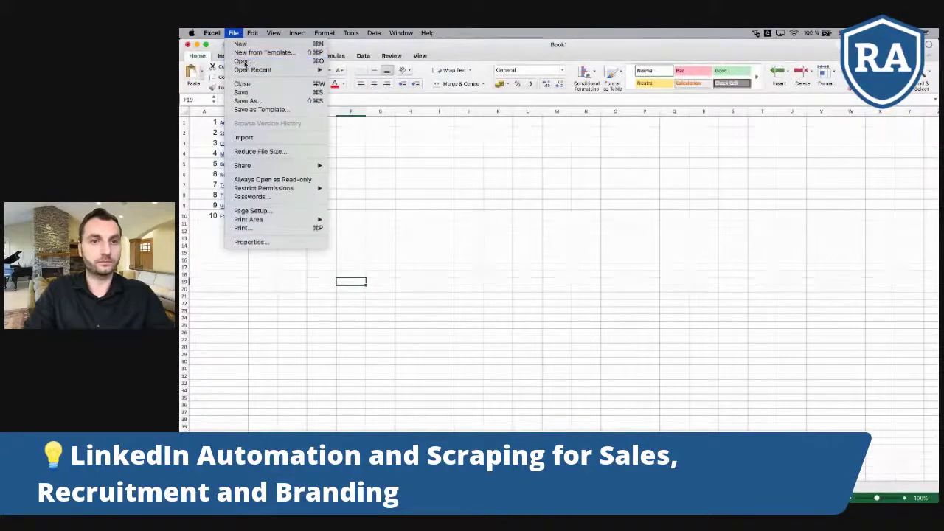
{"action": "key", "text": "Escape"}
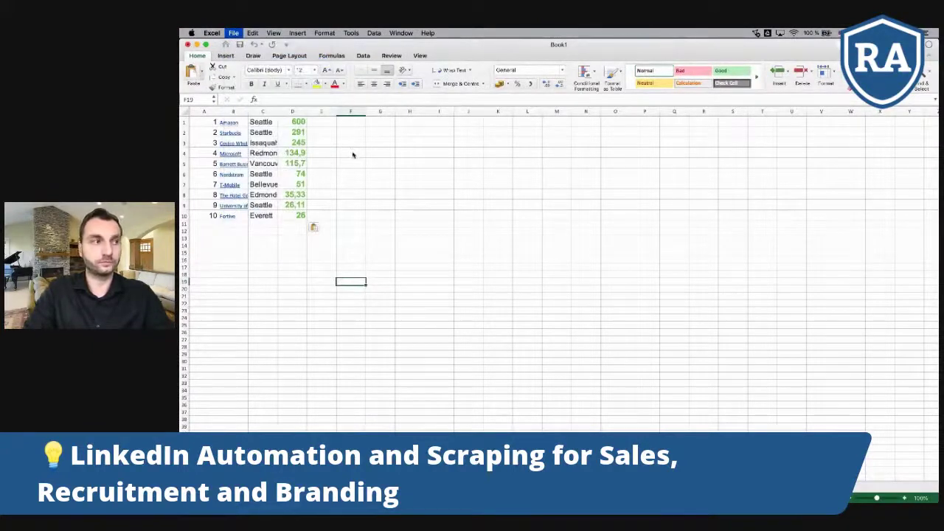
{"action": "key", "text": "super+o"}
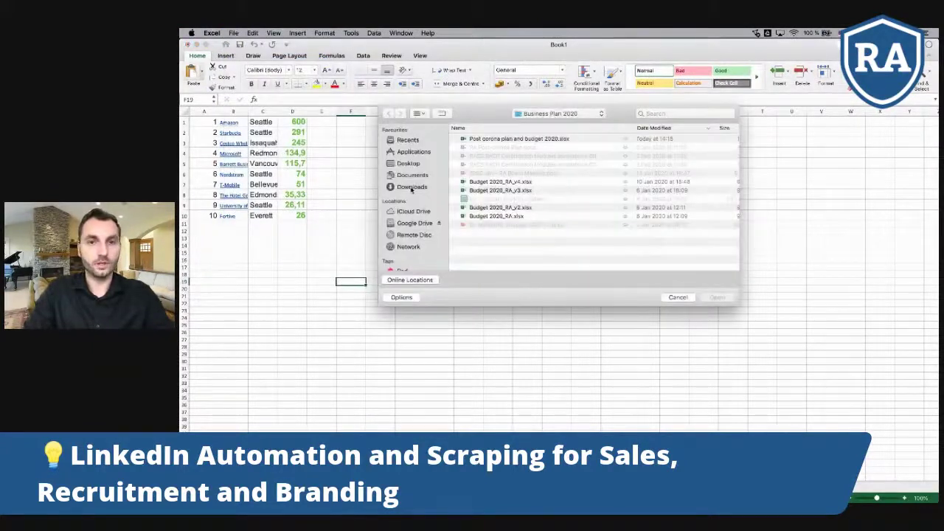
{"action": "left_click", "coordinate": [412, 187]}
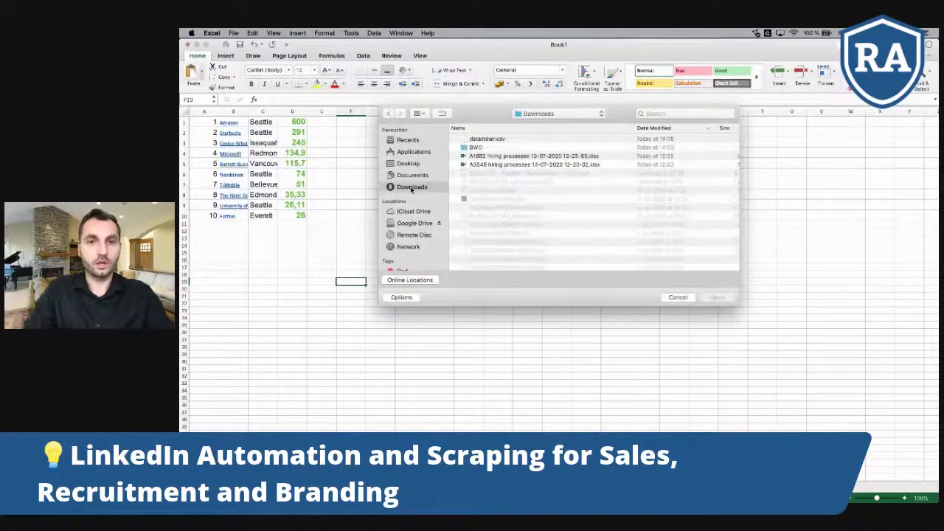
{"action": "double_click", "coordinate": [488, 140]}
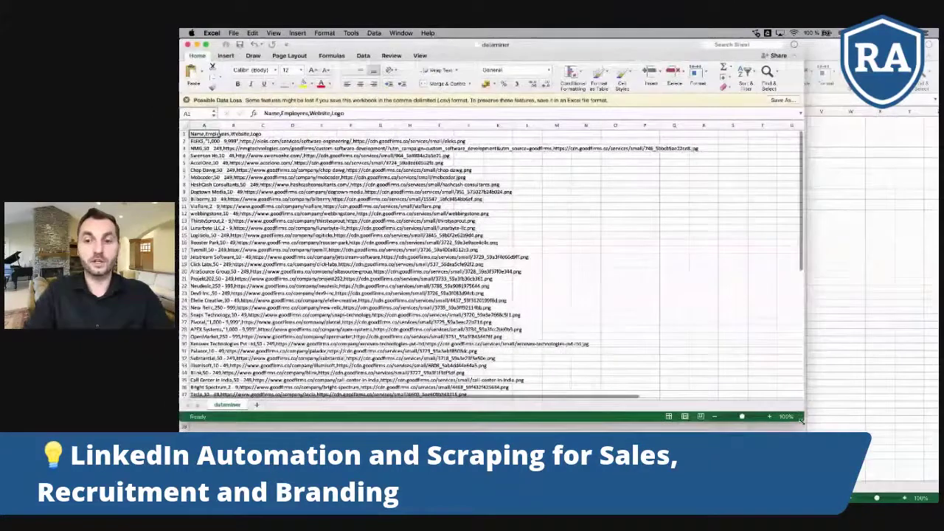
{"action": "left_click_drag", "start_coordinate": [803, 419], "coordinate": [900, 466]}
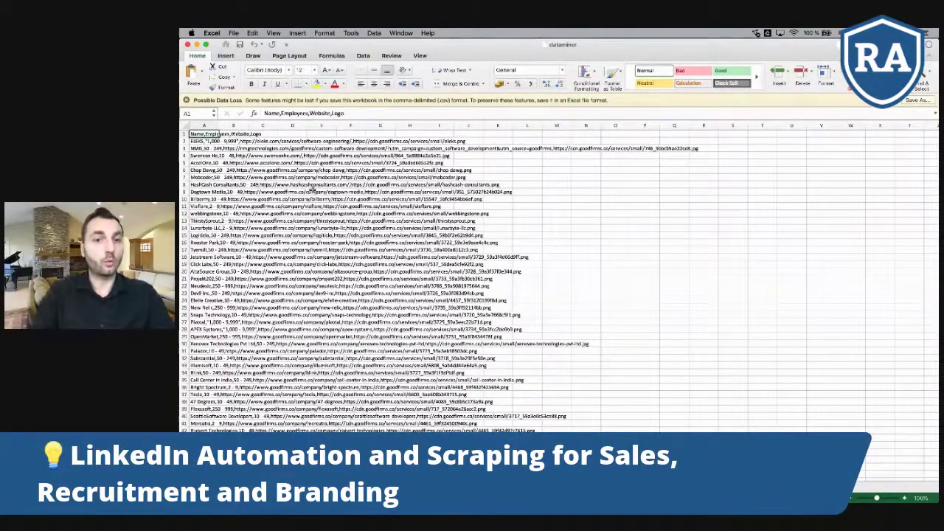
{"action": "key", "text": "Down"}
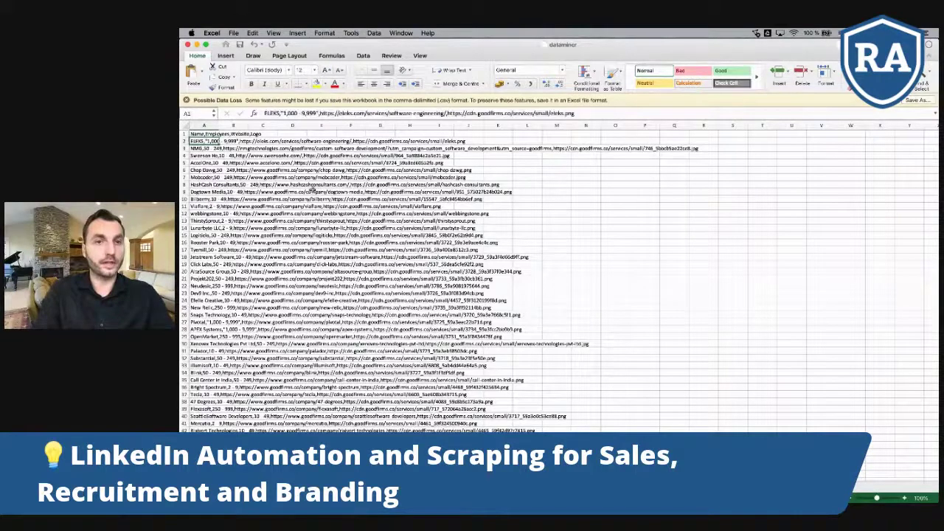